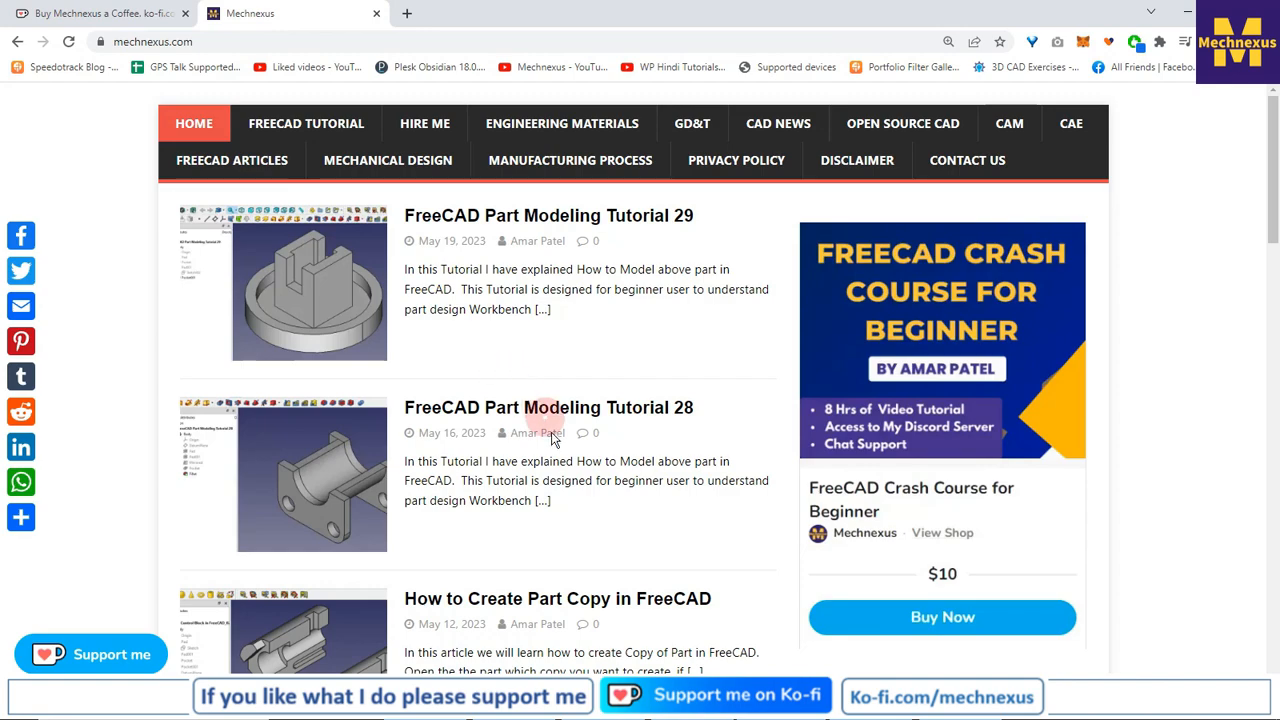
- Look over the latest FreeCAD articles on the Mechnexus website and the Mechnexus support page on Ko-fi
scroll(621, 511, down, 8)
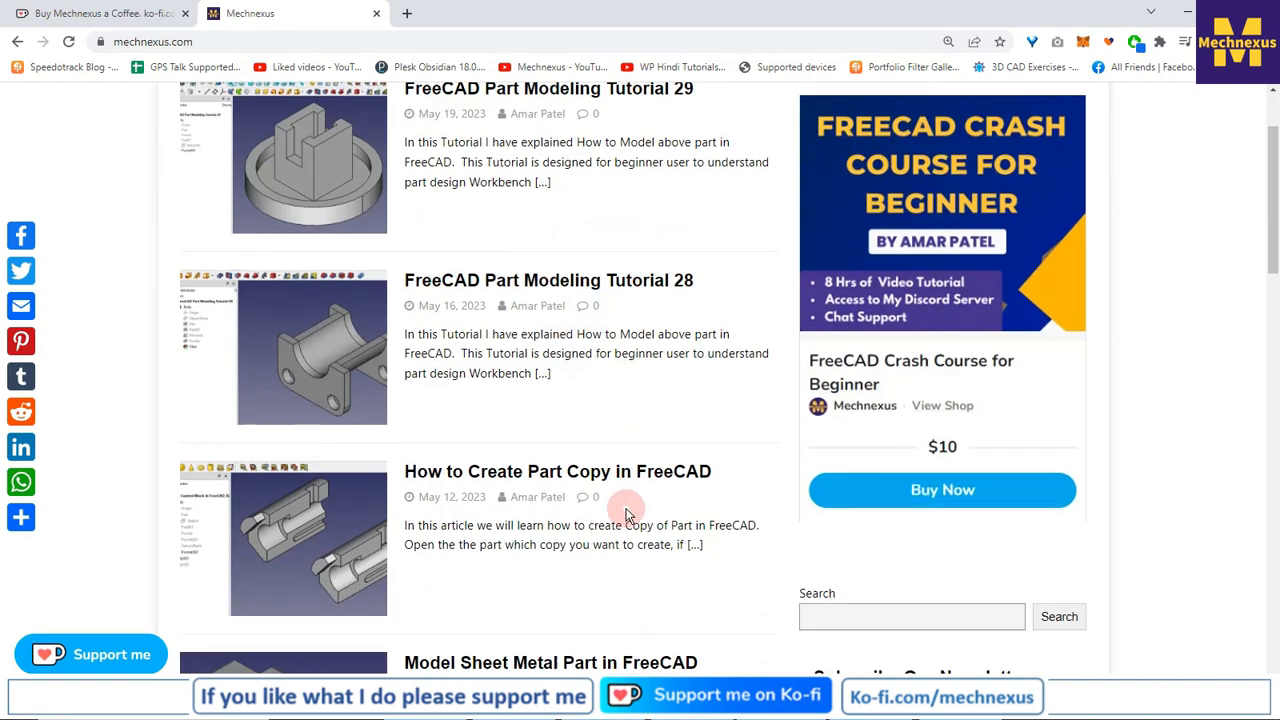
scroll(627, 514, up, 2)
scroll(625, 510, up, 6)
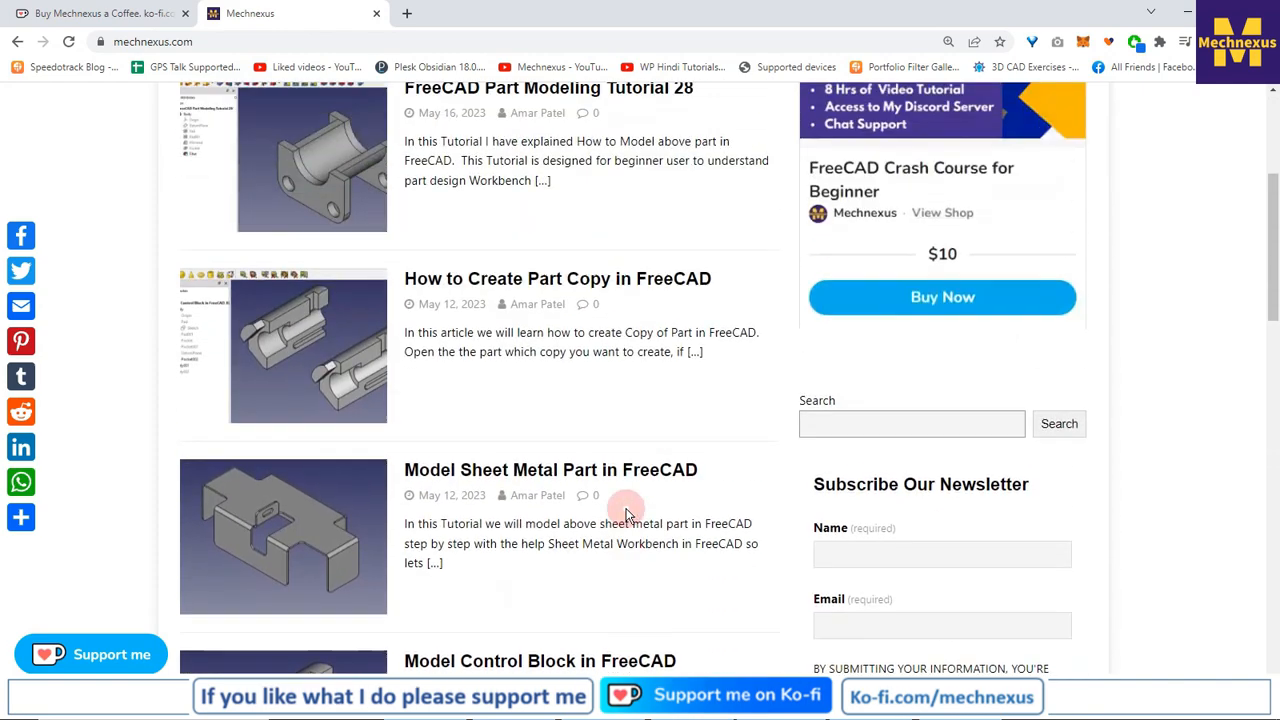
click(133, 17)
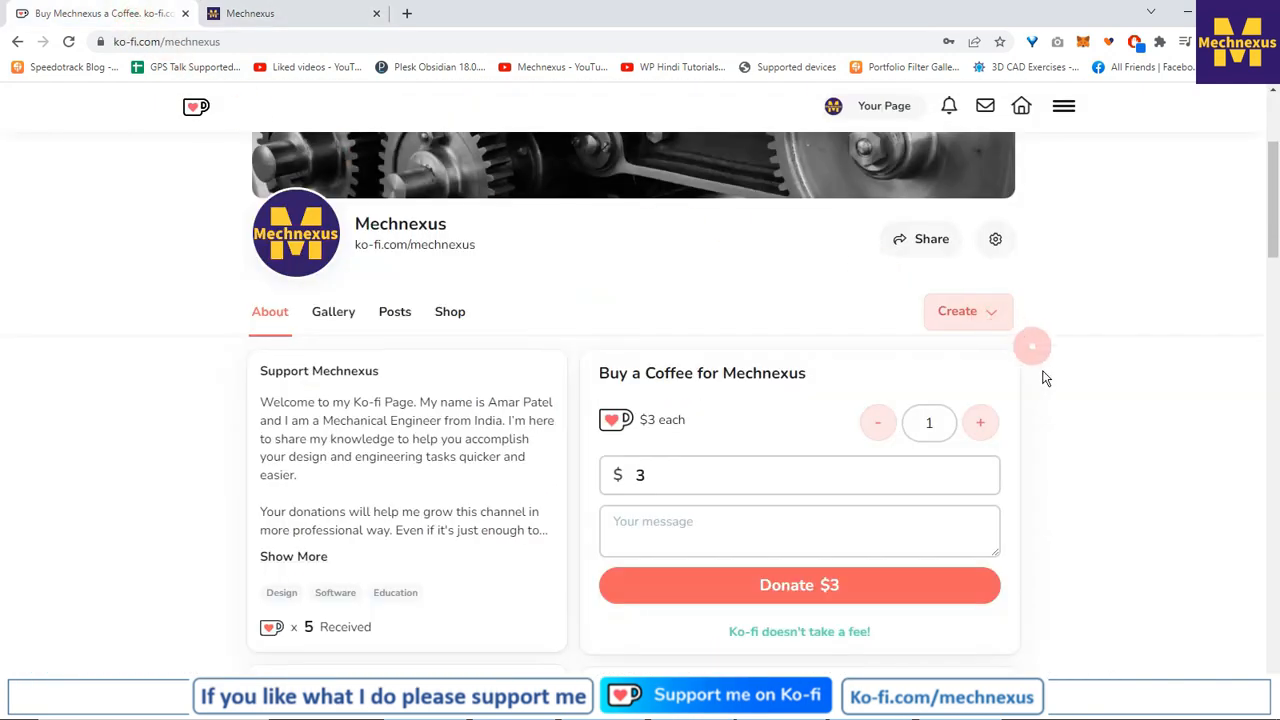
scroll(1025, 458, down, 1)
scroll(1025, 458, up, 1)
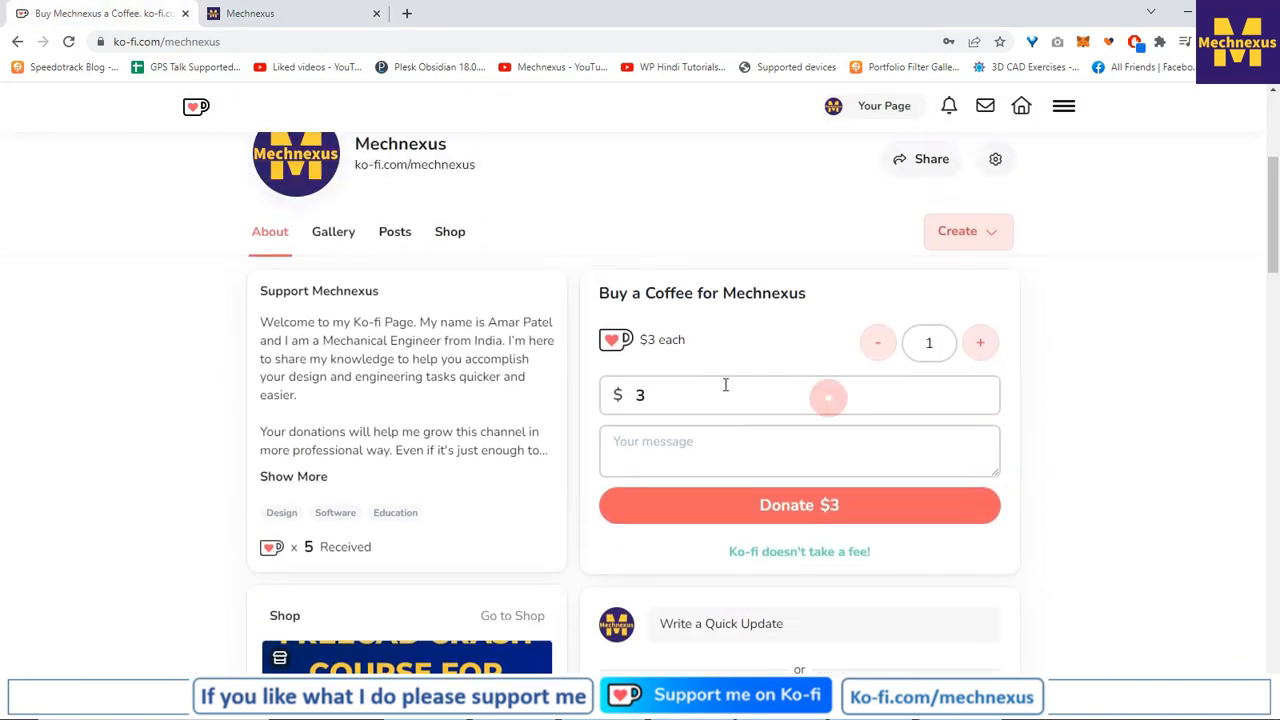
click(818, 379)
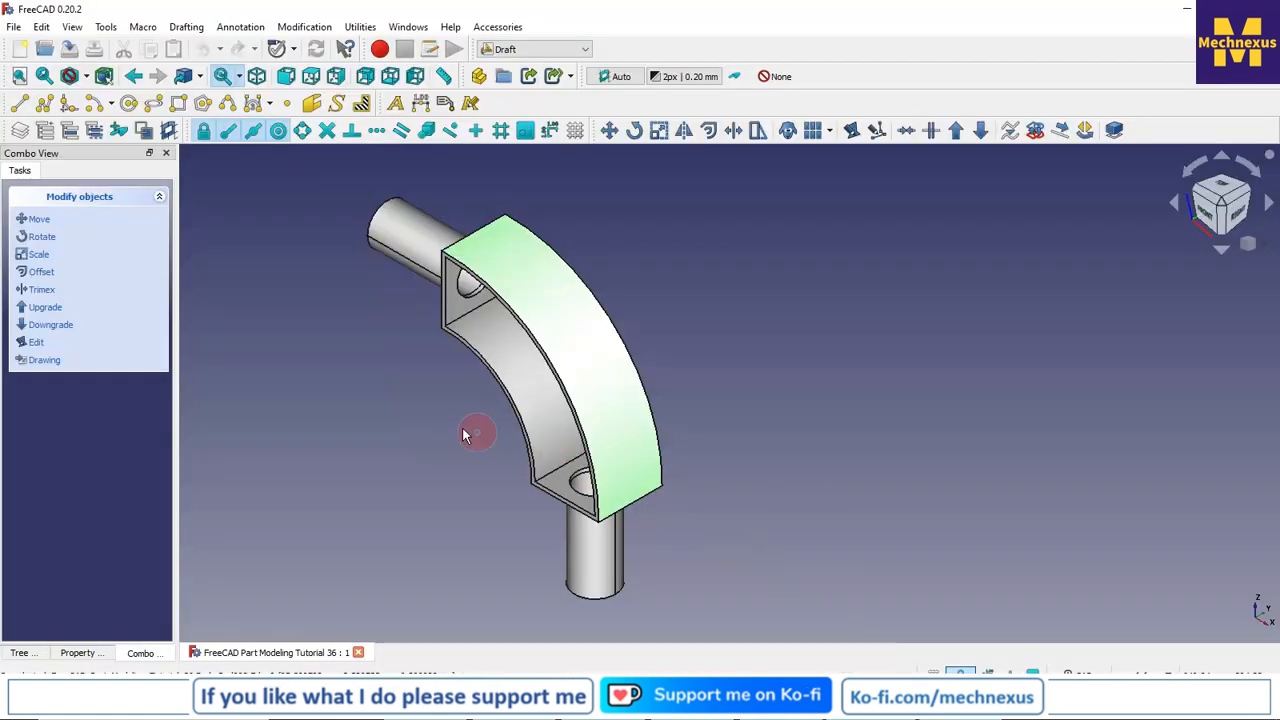
click(370, 401)
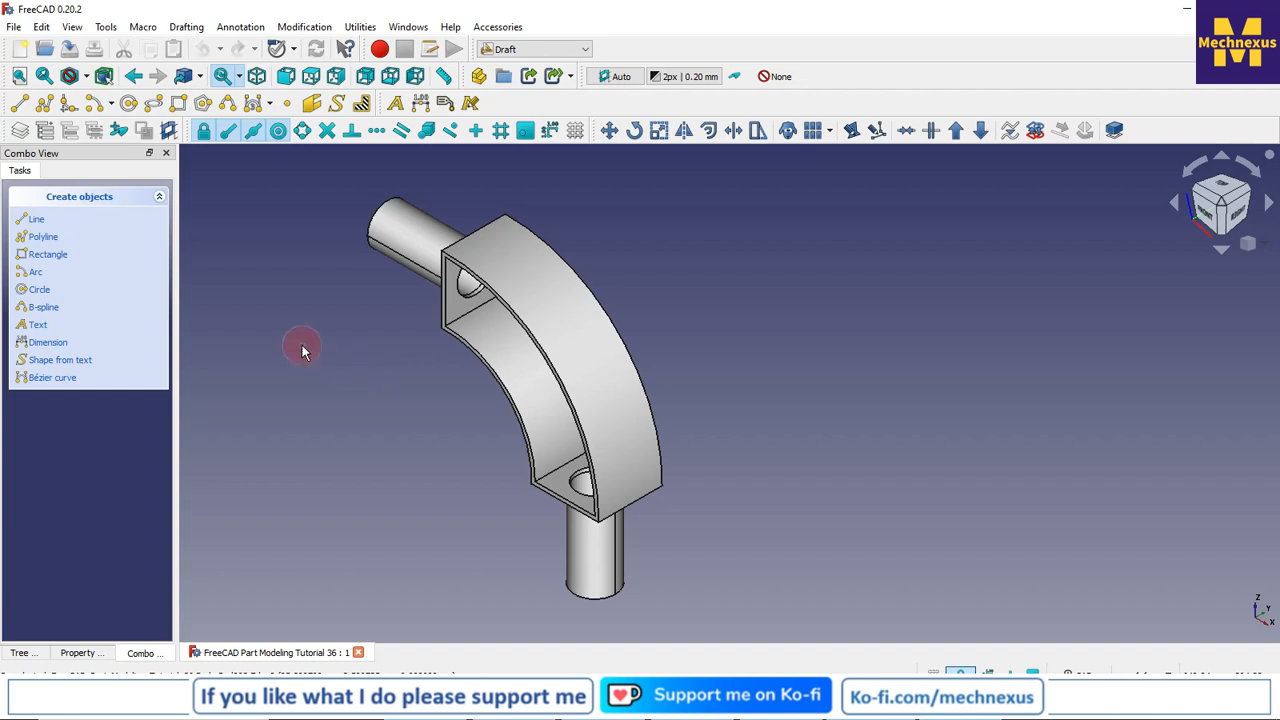
- Import the star emblem's SVG file as geometry (importSVG), using the older 90 dpi standard
click(16, 28)
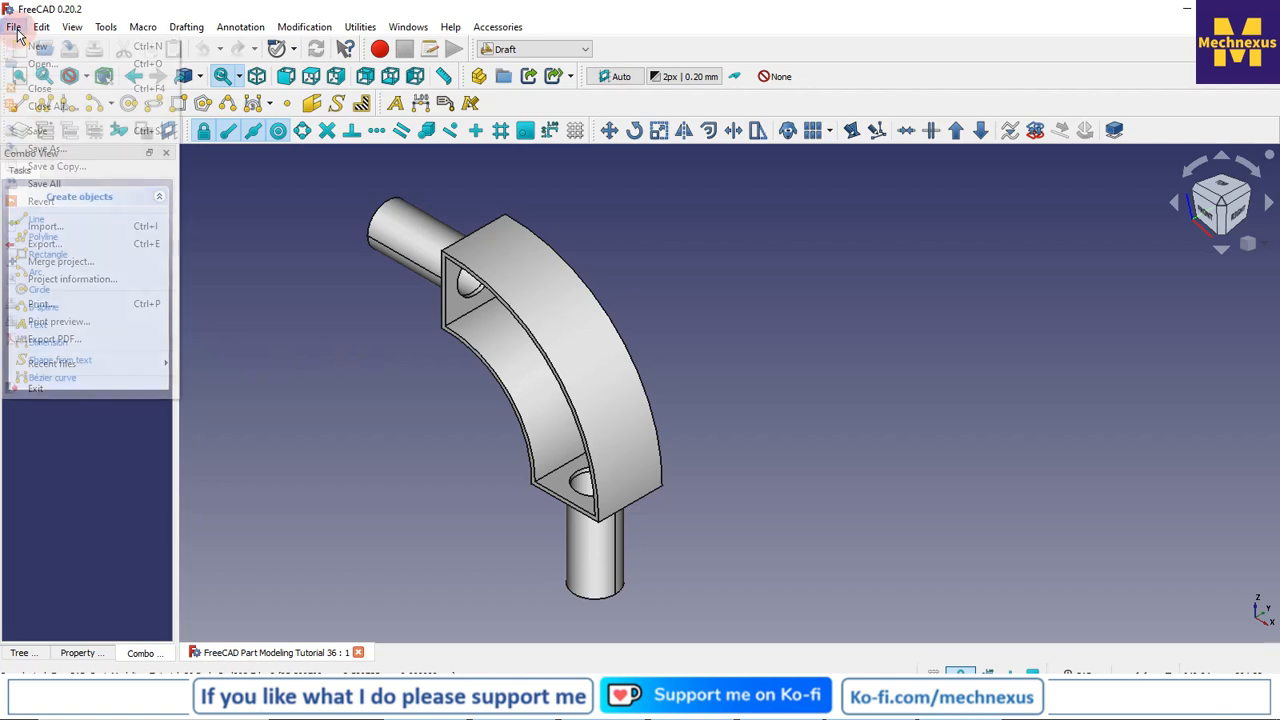
click(43, 228)
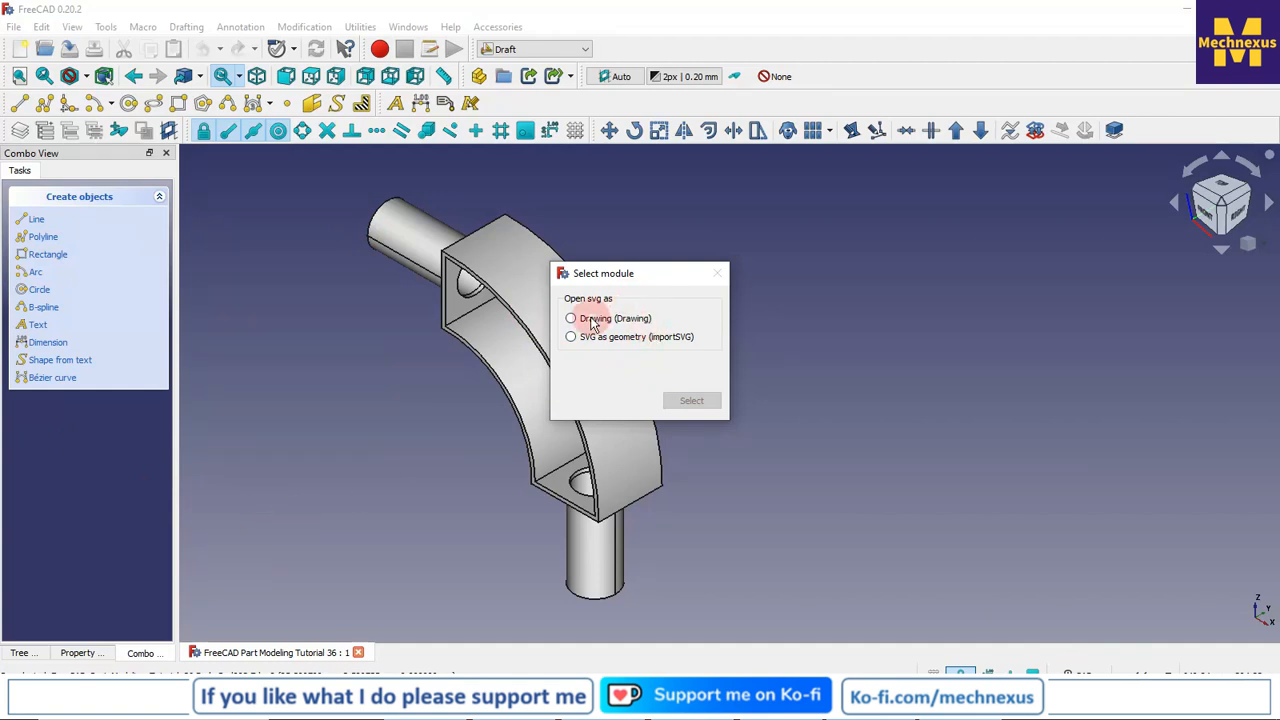
click(571, 337)
click(688, 400)
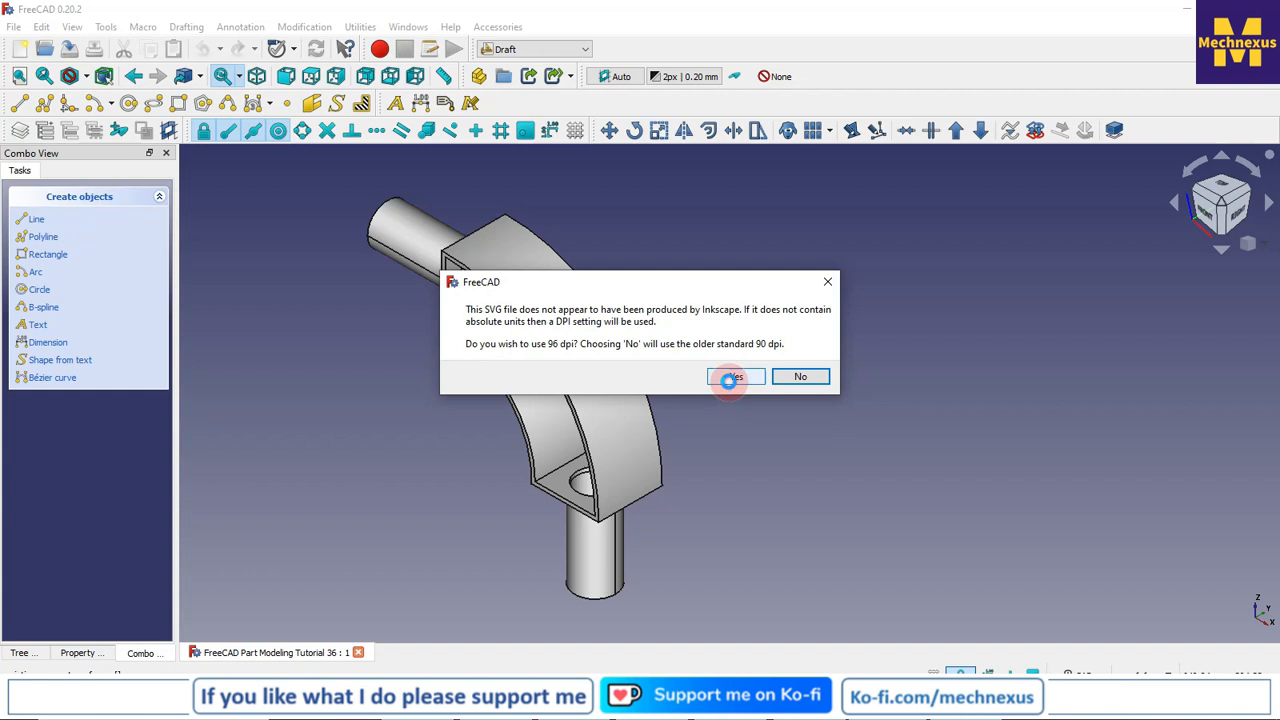
click(800, 377)
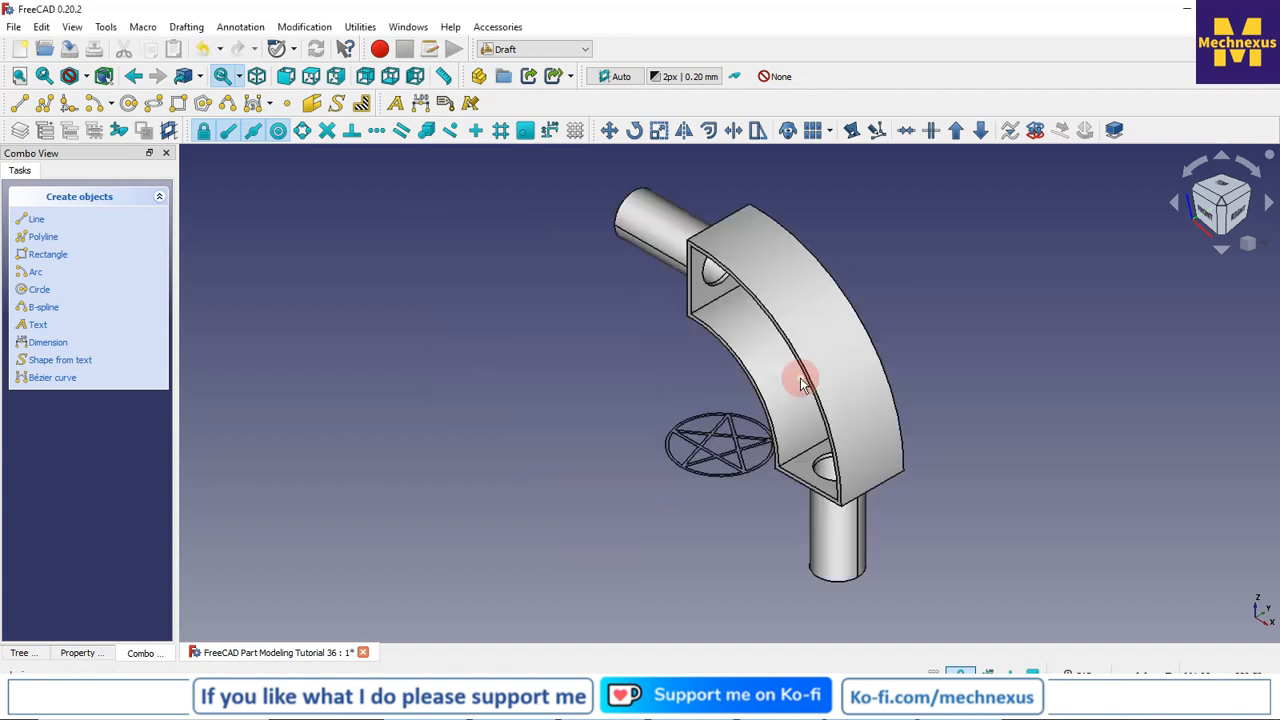
- Examine the imported star emblem beside the part and check which portion each path object in the tree represents
scroll(770, 425, up, 4)
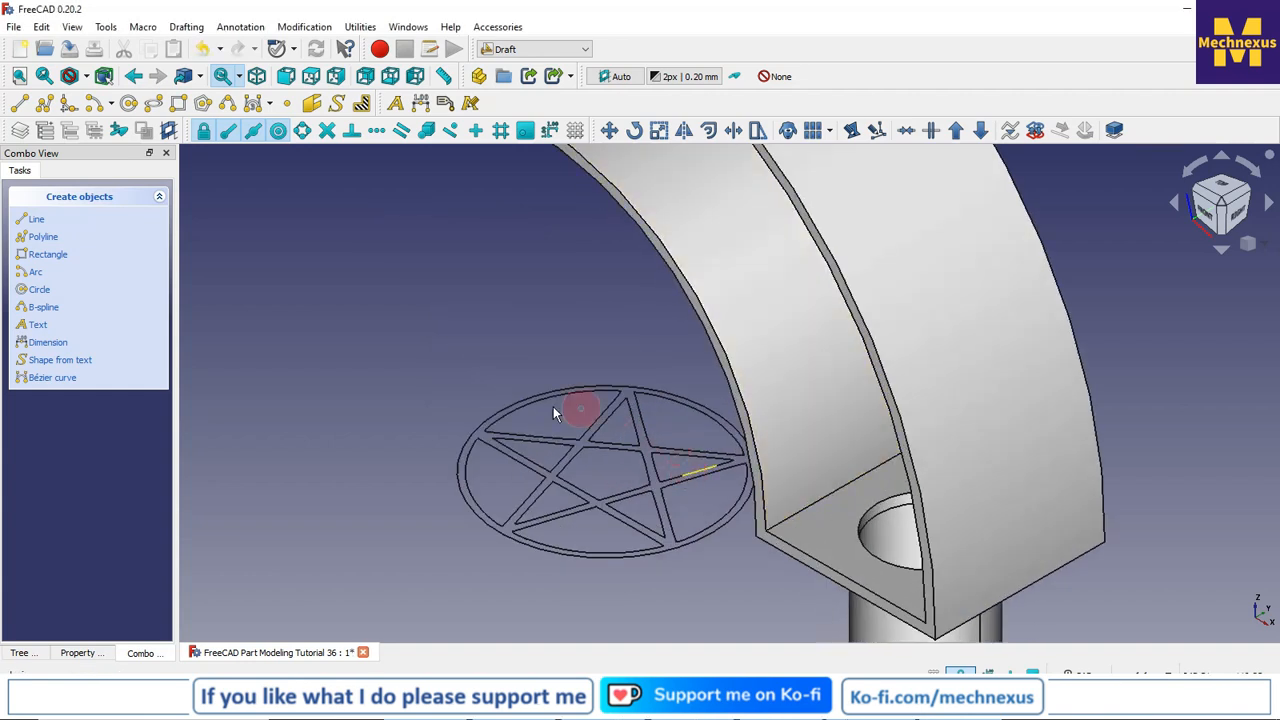
mouse_move(632, 497)
middle_down()
mouse_move(809, 516)
mouse_move(645, 481)
middle_up()
scroll(603, 467, down, 5)
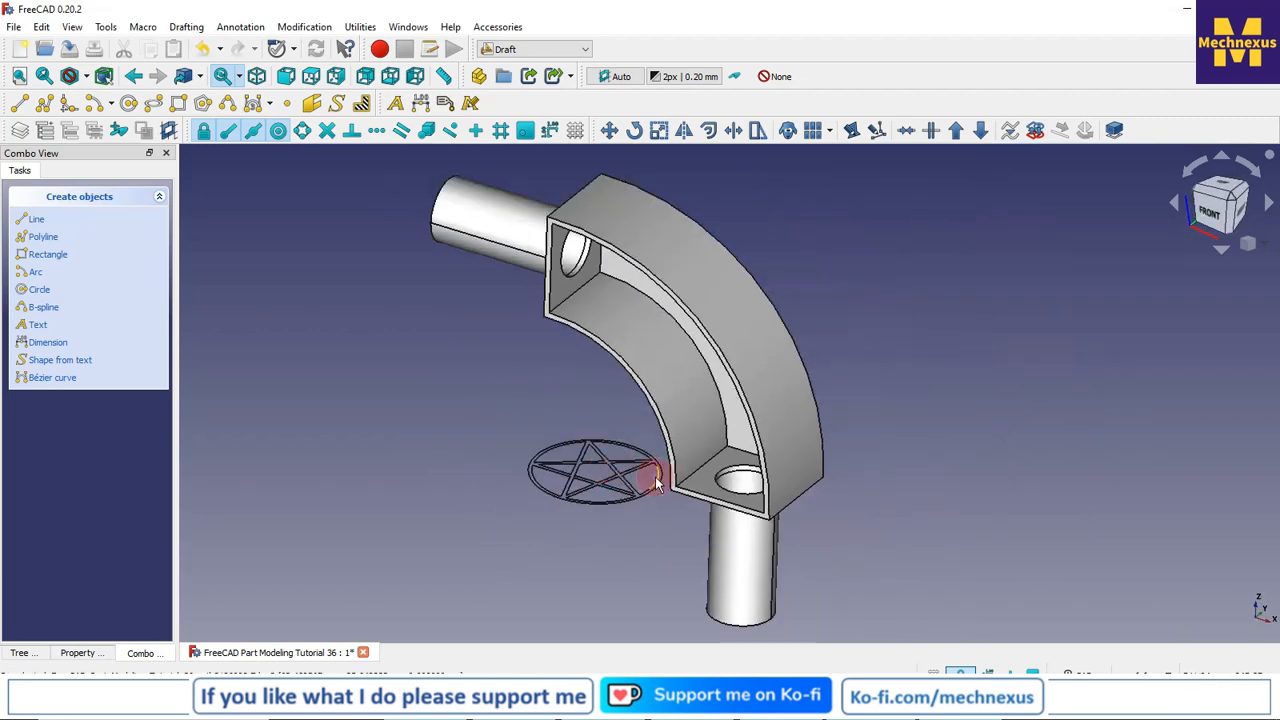
key(0)
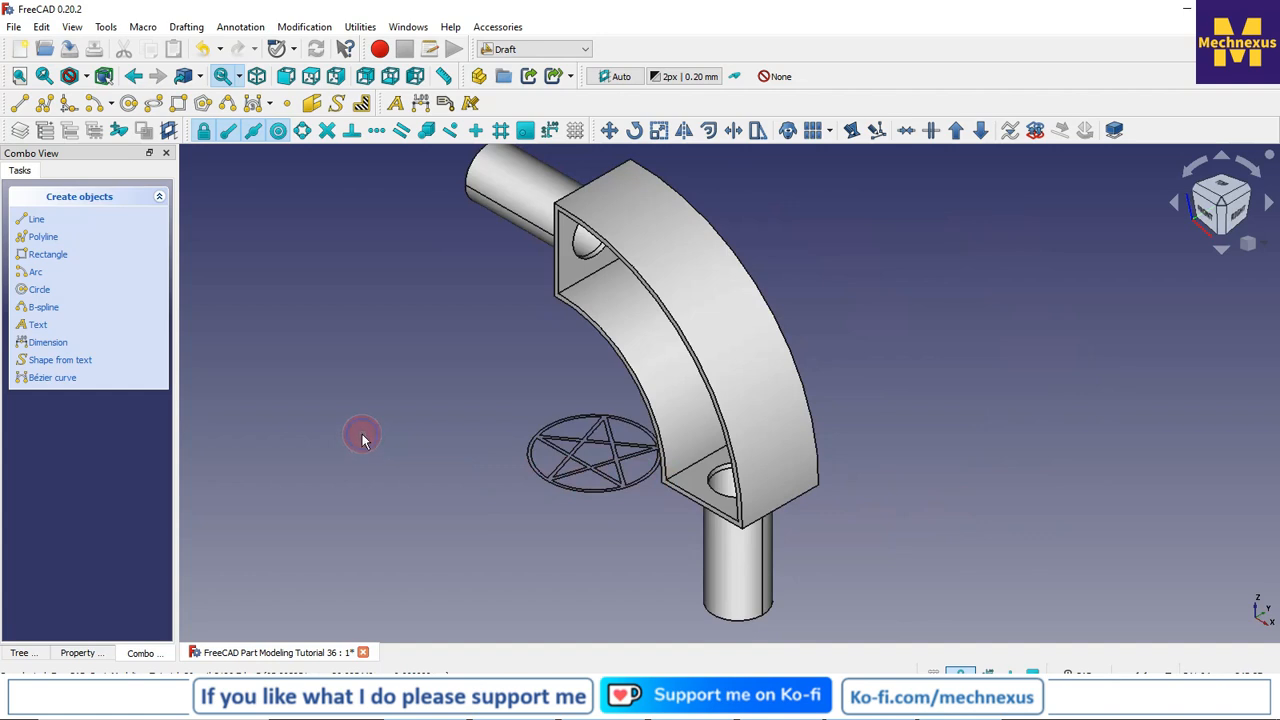
click(21, 655)
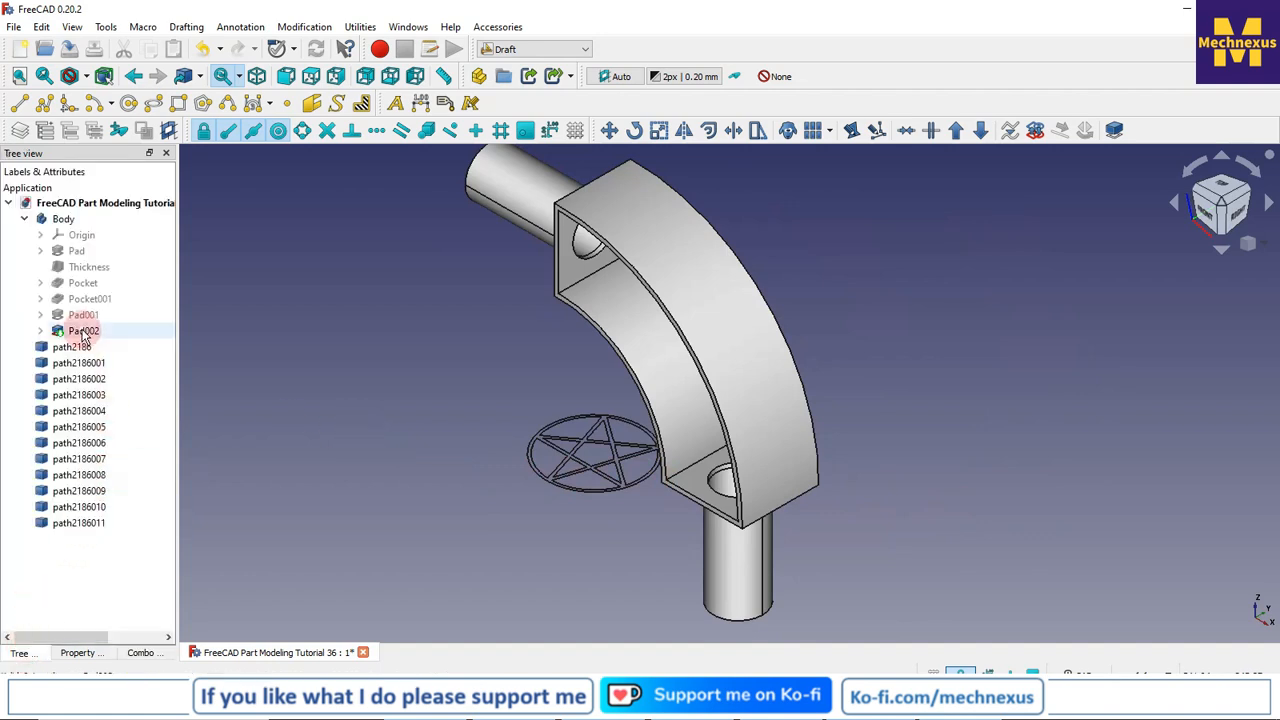
click(64, 350)
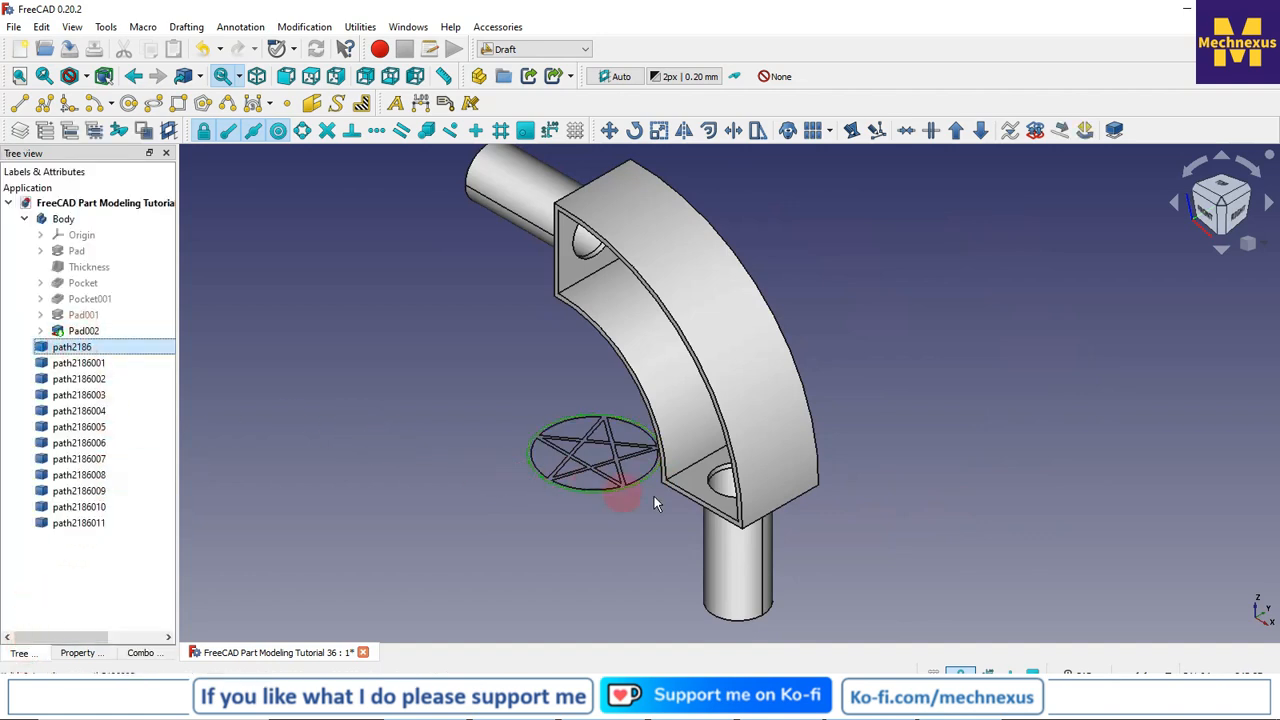
click(80, 364)
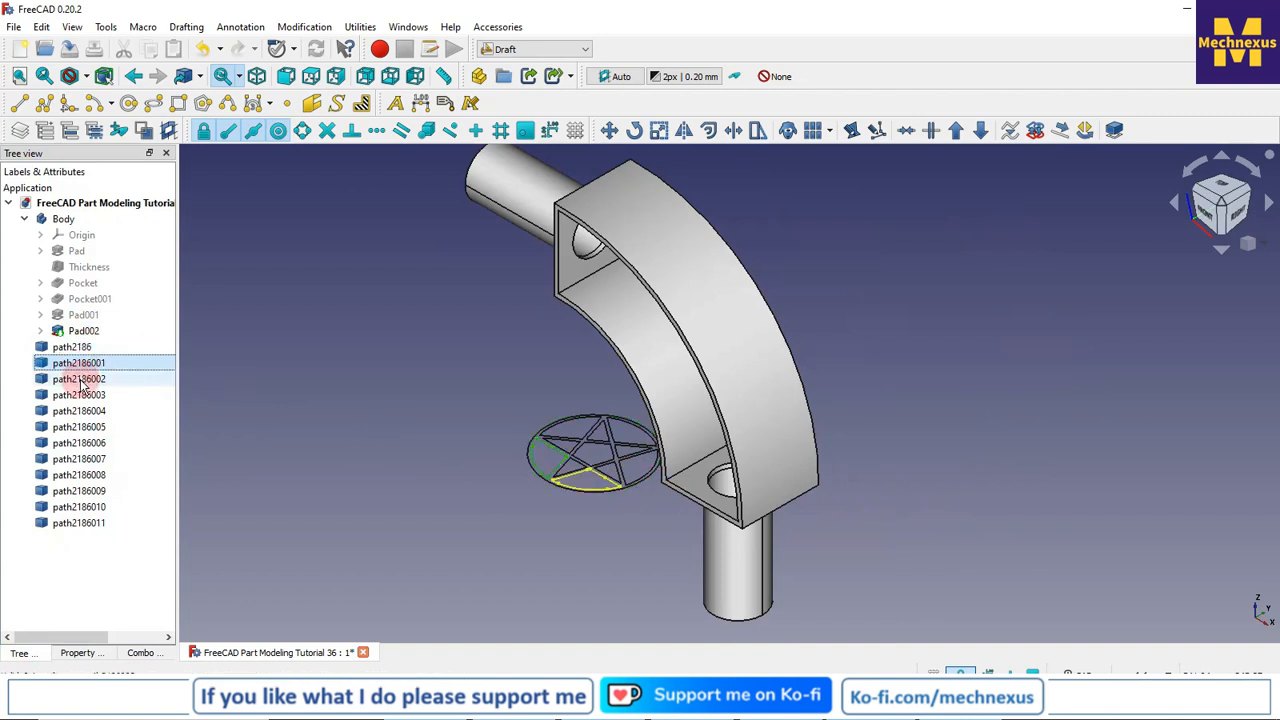
click(80, 379)
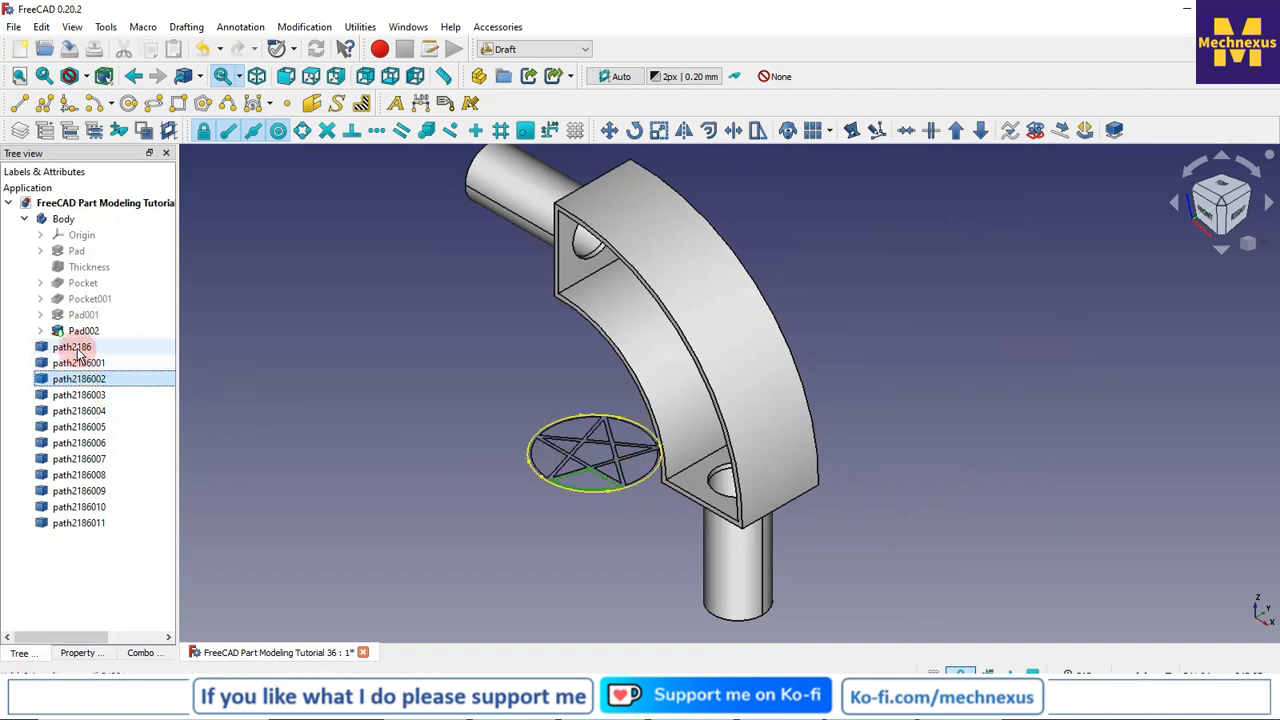
click(78, 507)
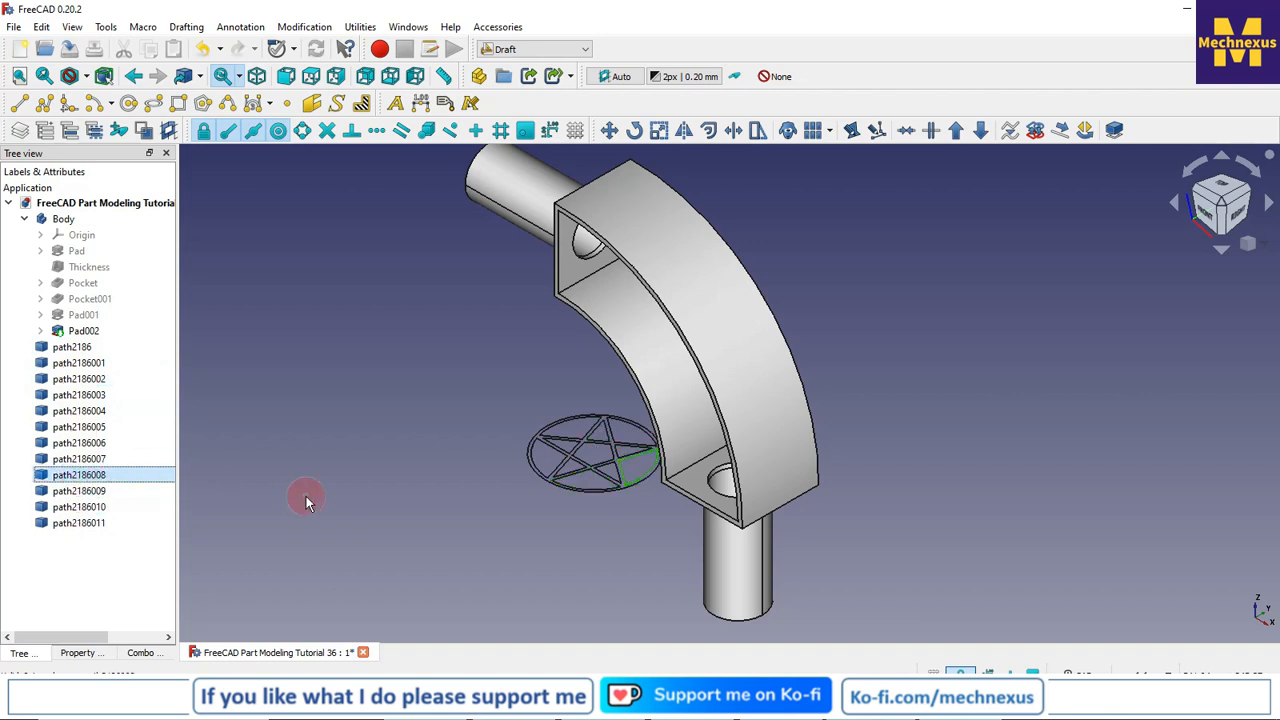
click(278, 453)
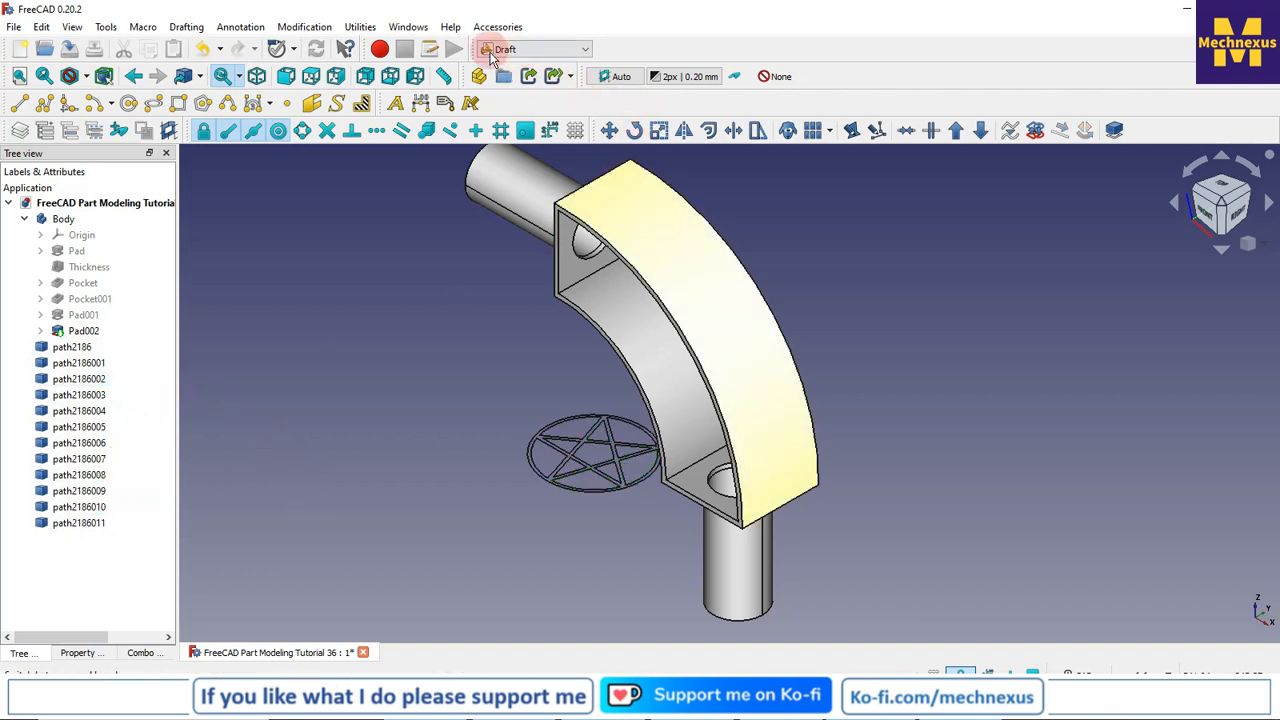
- Convert all imported emblem paths, path2186 to path2186011, into a single sketch with Draft to Sketch
click(521, 52)
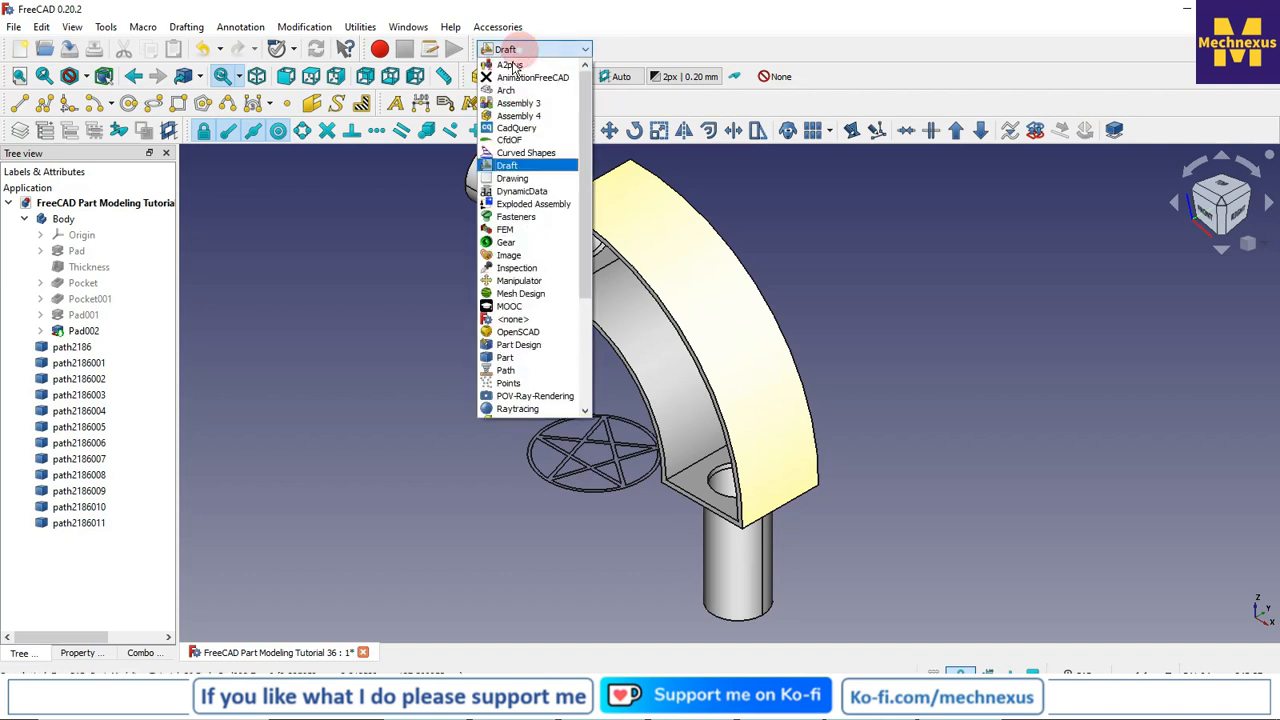
click(505, 165)
click(80, 349)
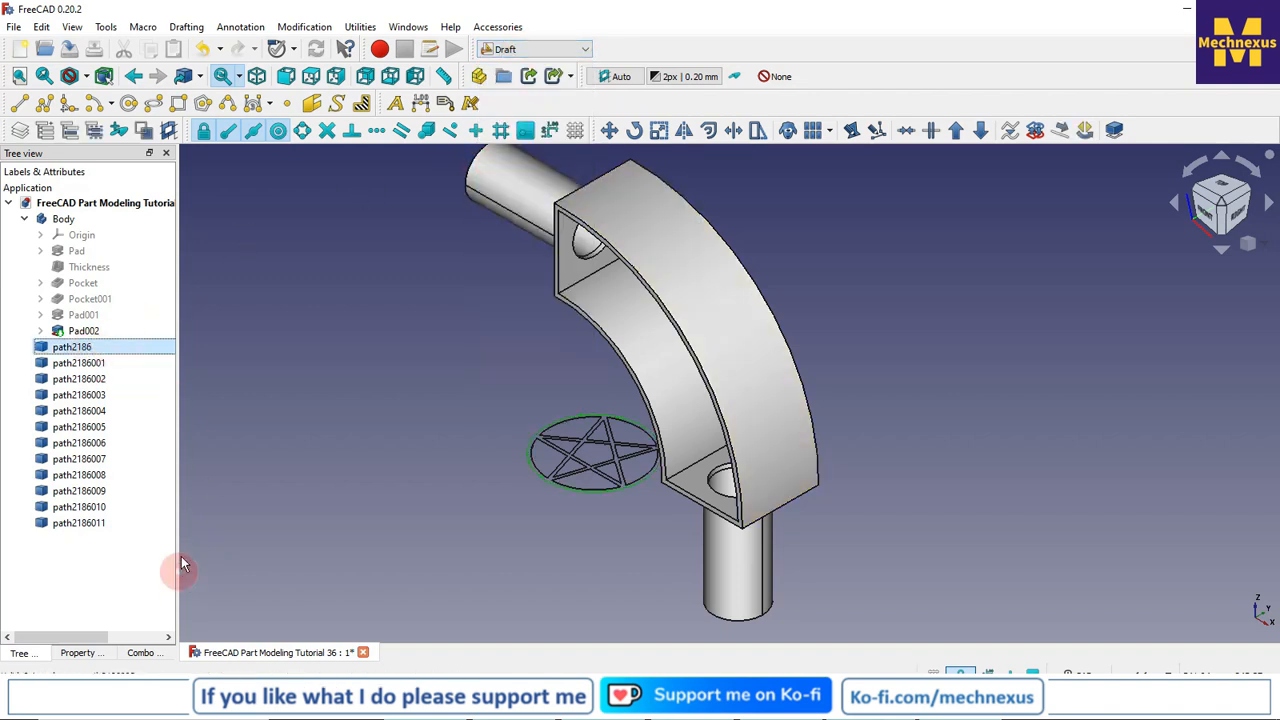
shift+click(100, 526)
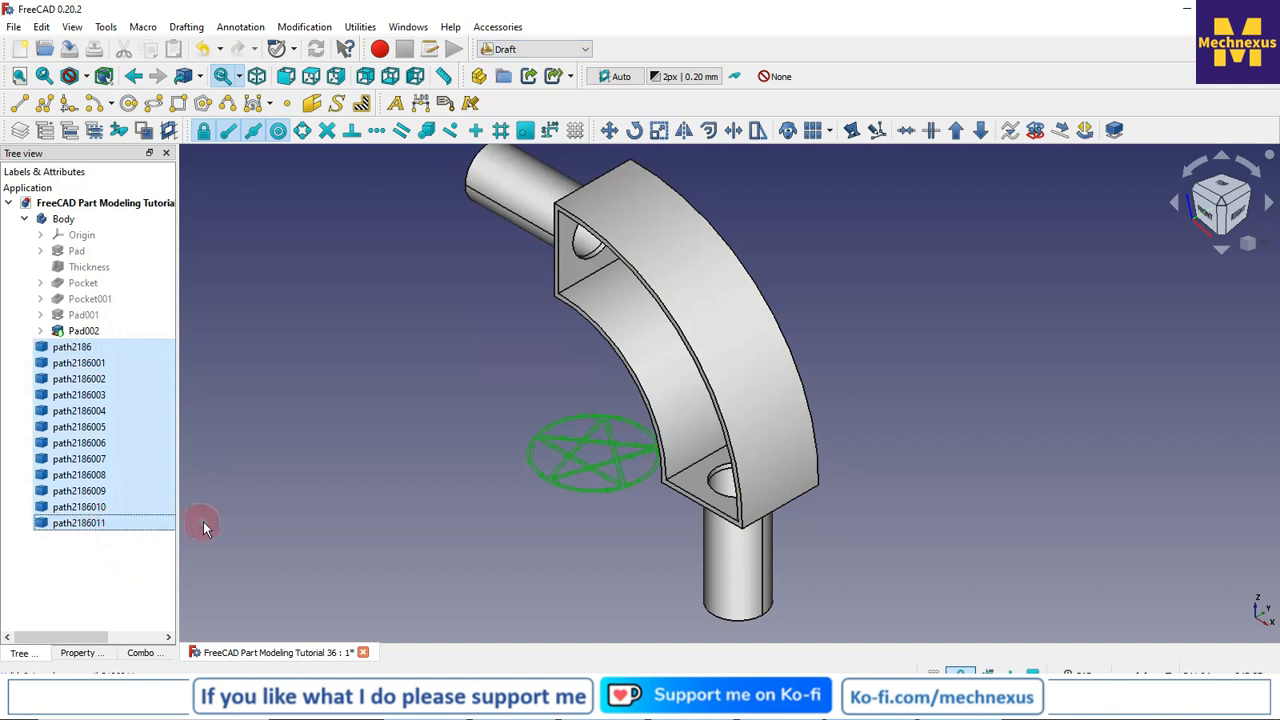
click(1036, 134)
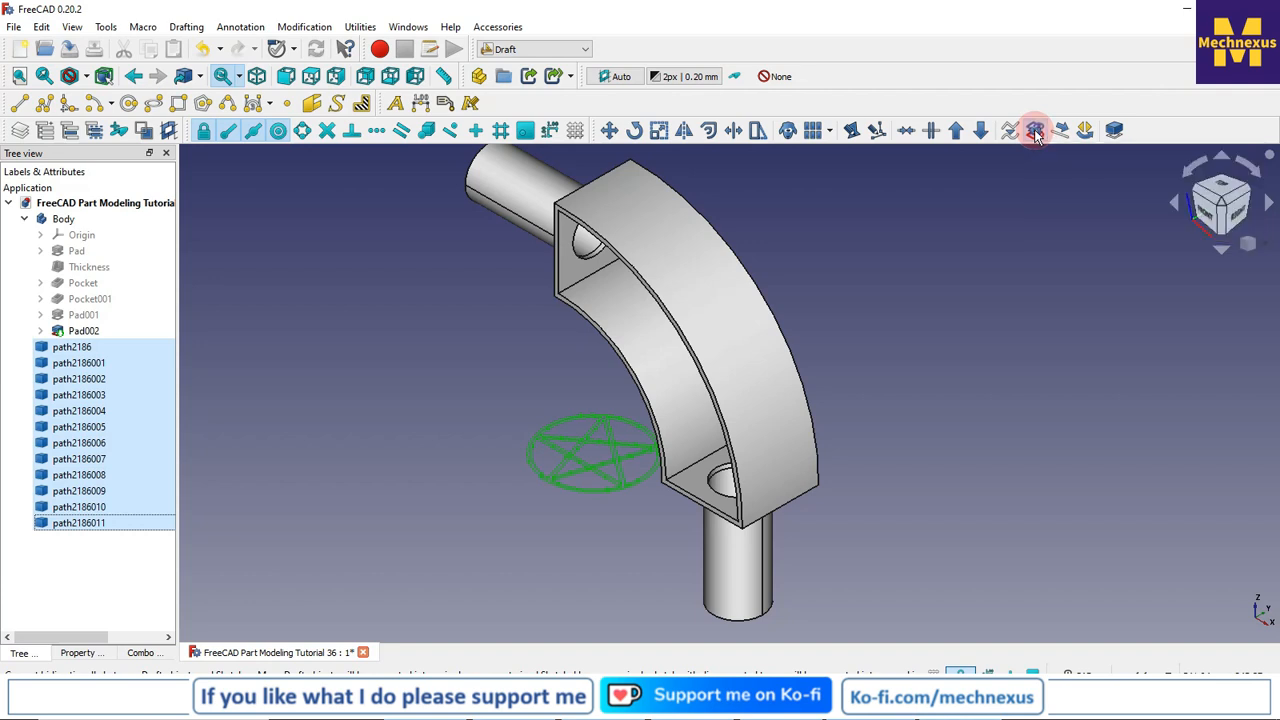
click(308, 465)
click(73, 544)
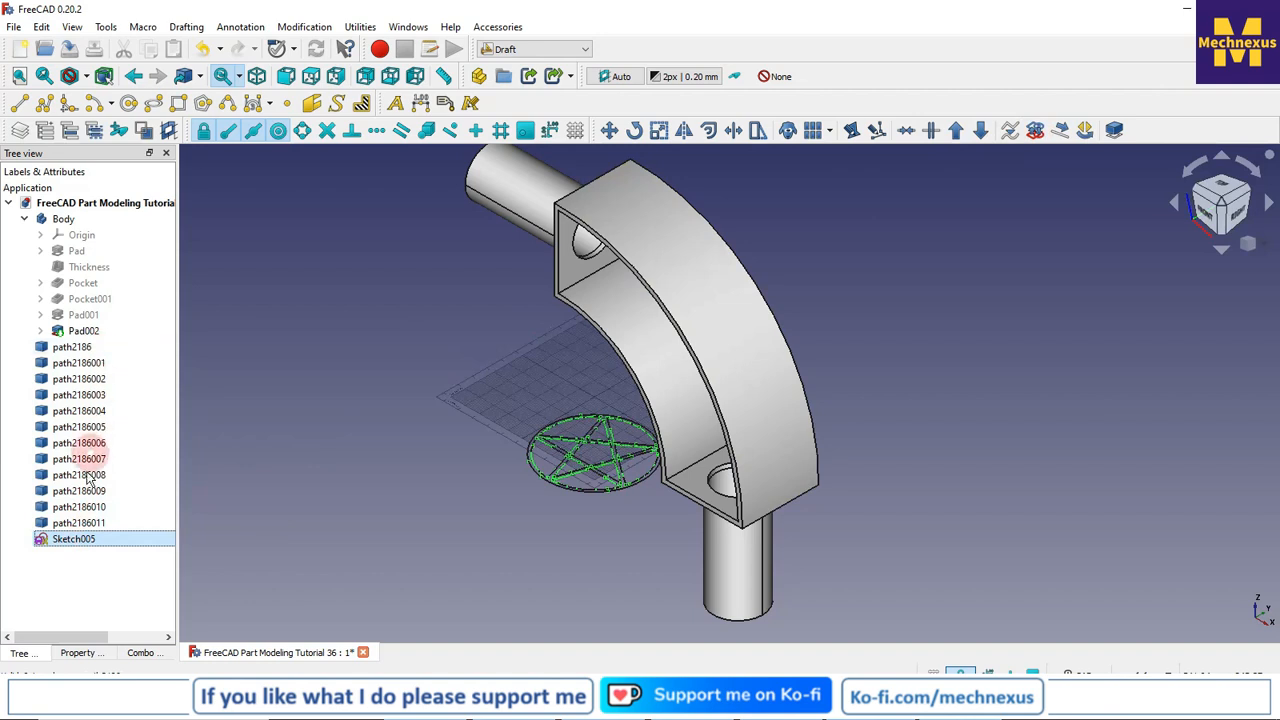
- Delete the original imported paths path2186 to path2186011, keeping only the converted sketch
click(65, 347)
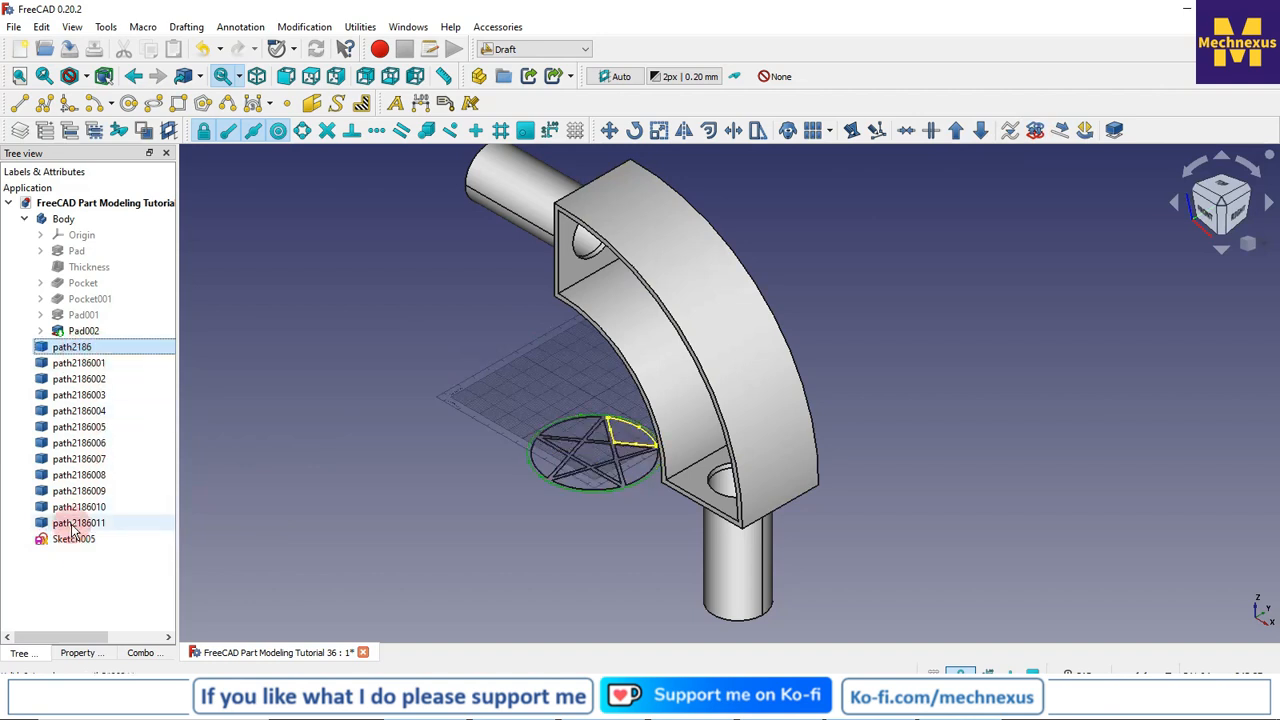
shift+click(73, 528)
right_click(73, 530)
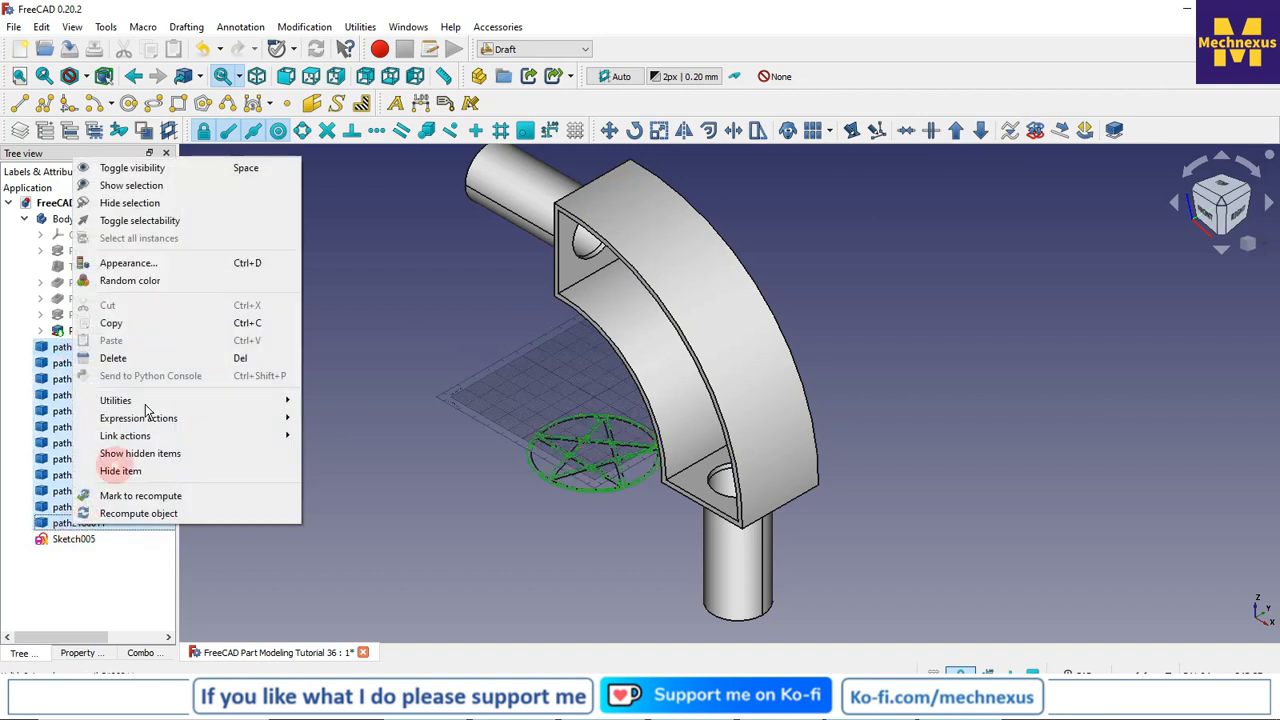
click(128, 358)
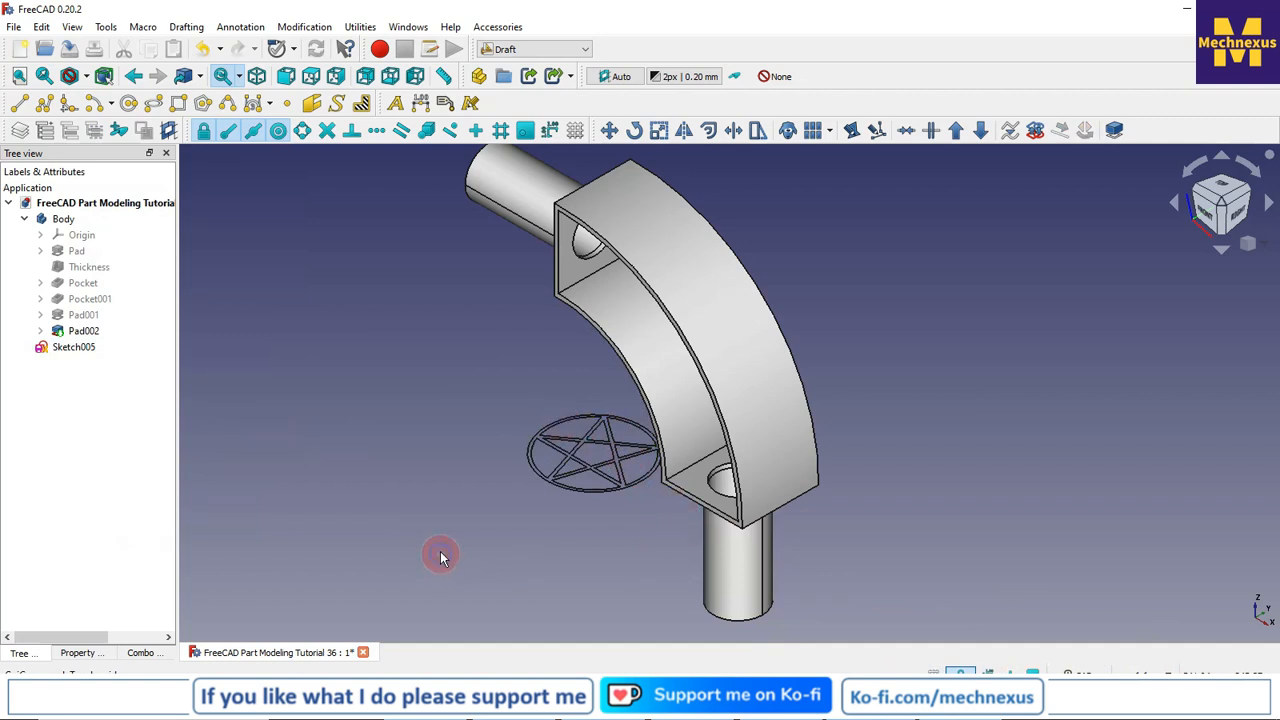
- Switch from the Draft workbench to the Curves workbench
click(533, 52)
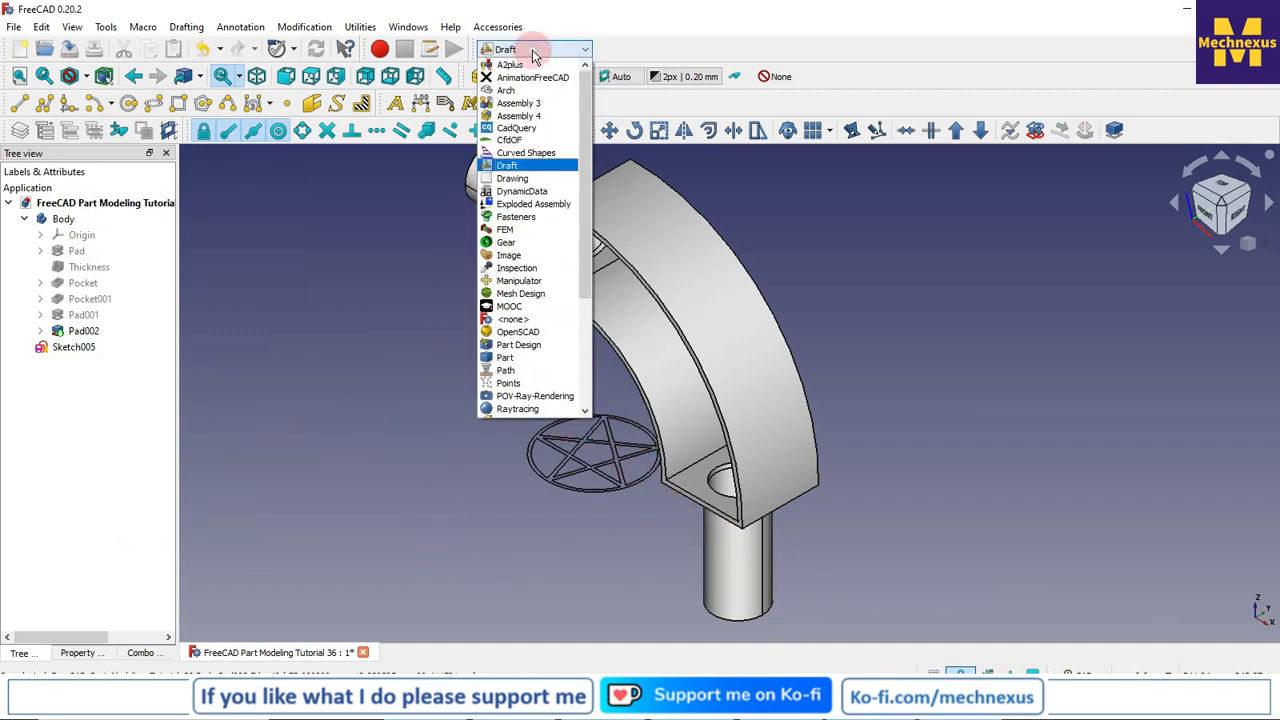
scroll(530, 318, down, 4)
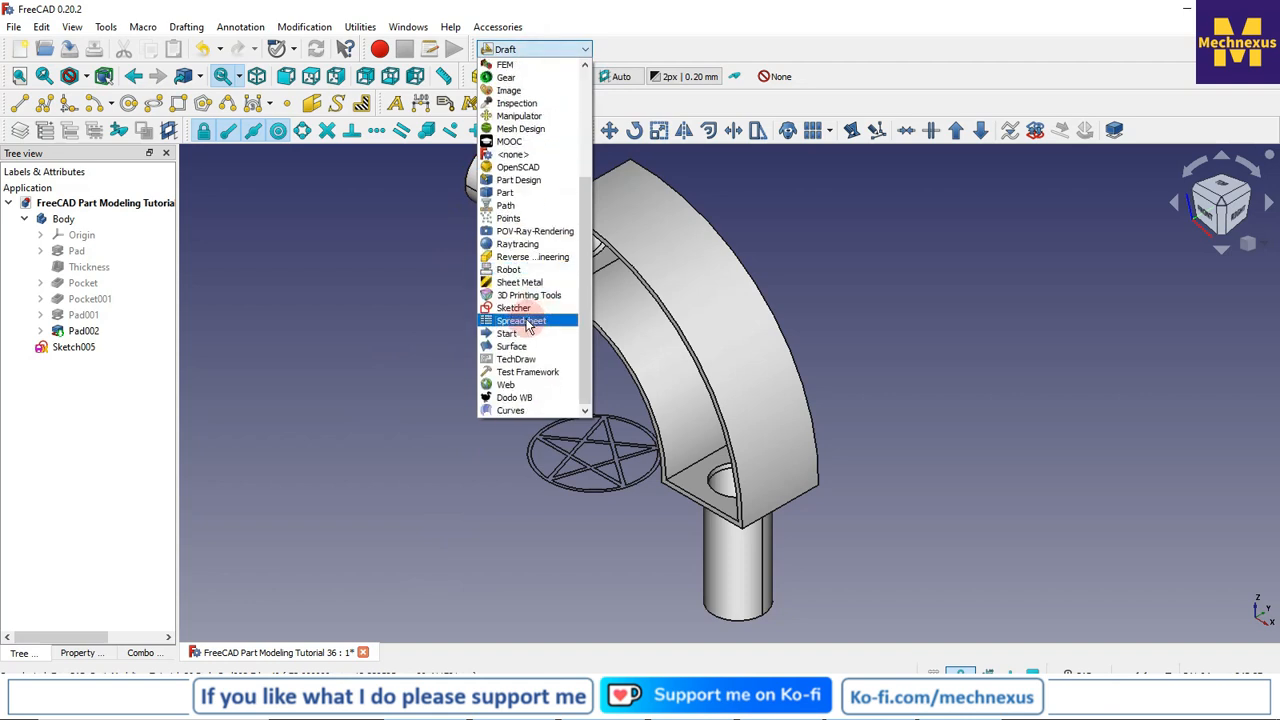
click(495, 412)
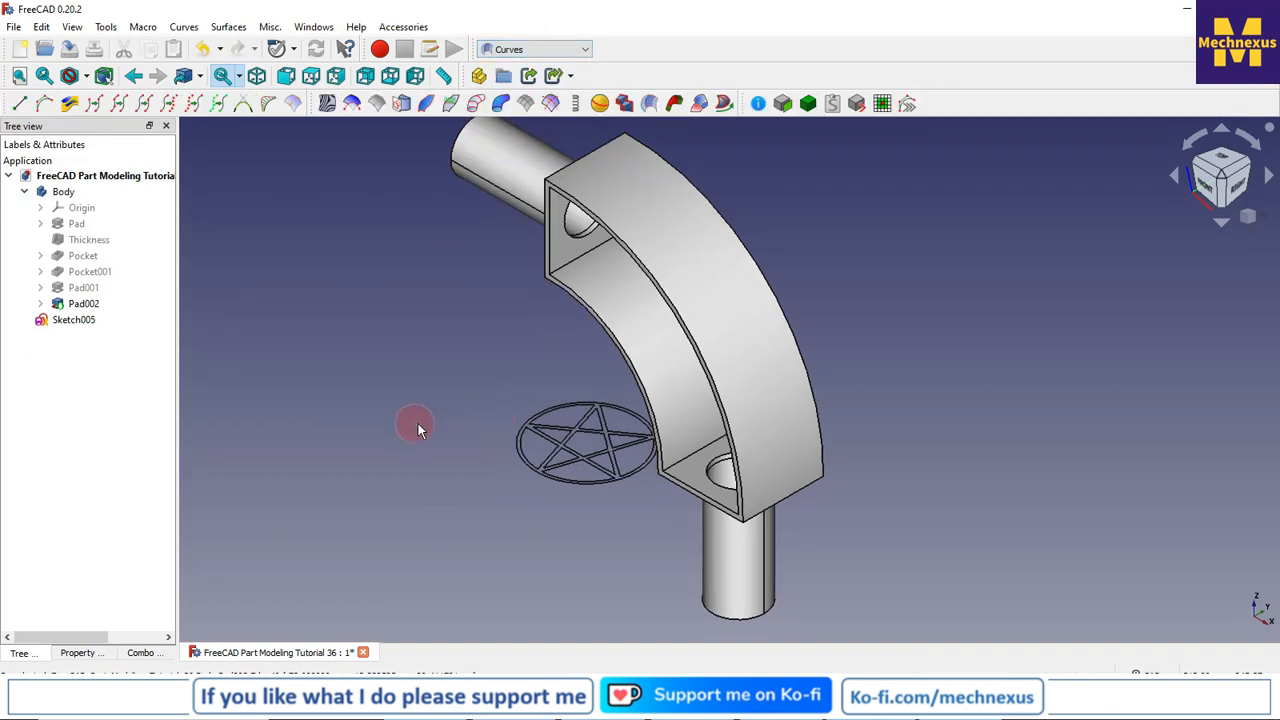
click(106, 26)
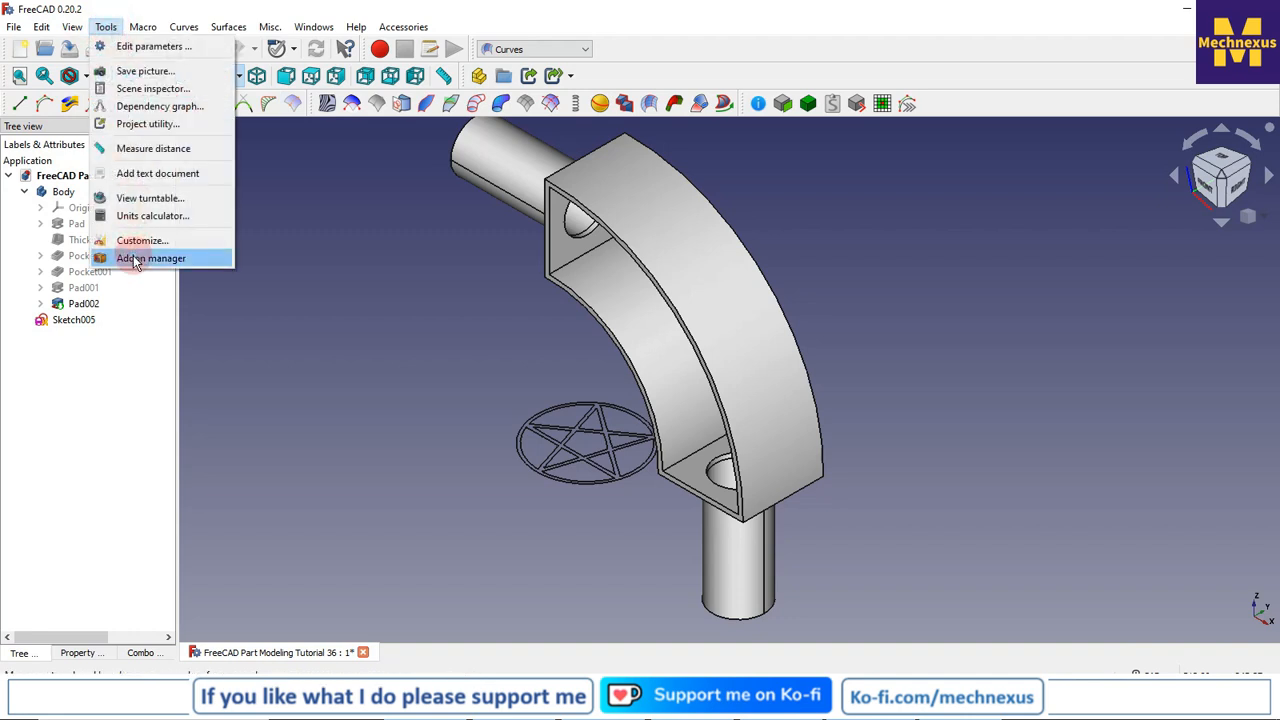
click(367, 363)
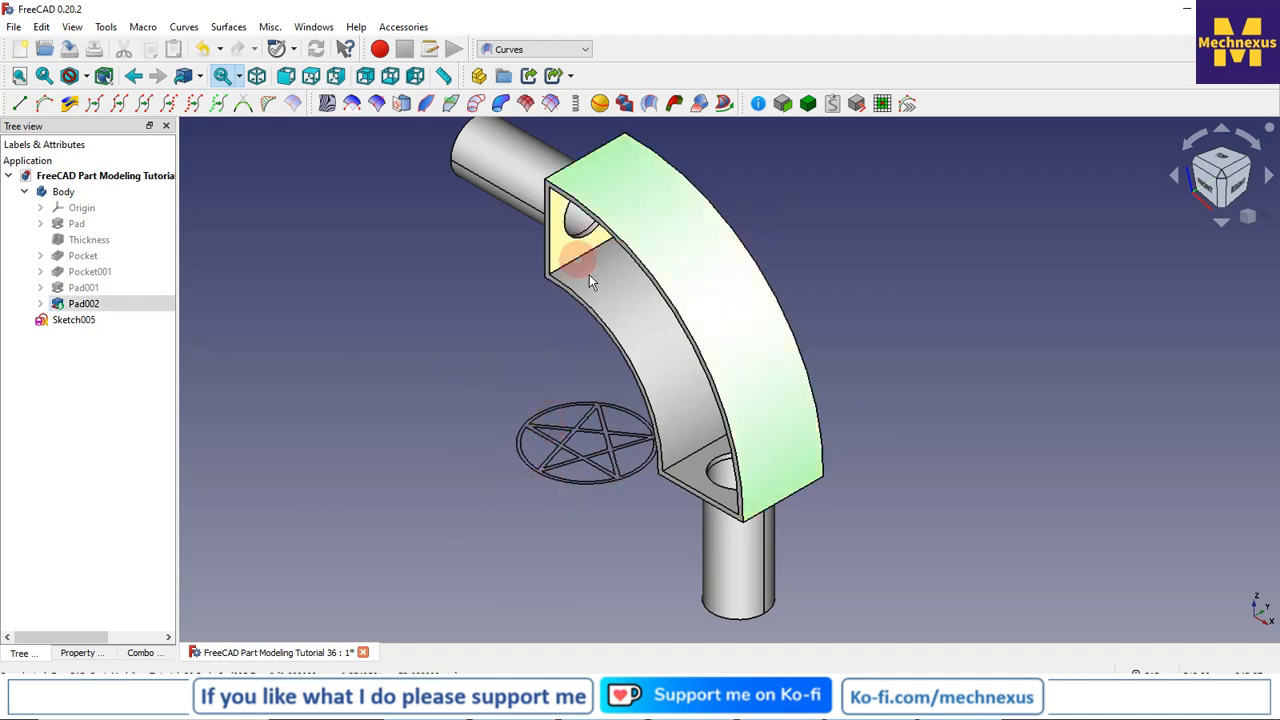
- Select the part's outer curved face and apply Sketch on surface to it, exposing the mapped sketch under the new object
click(665, 266)
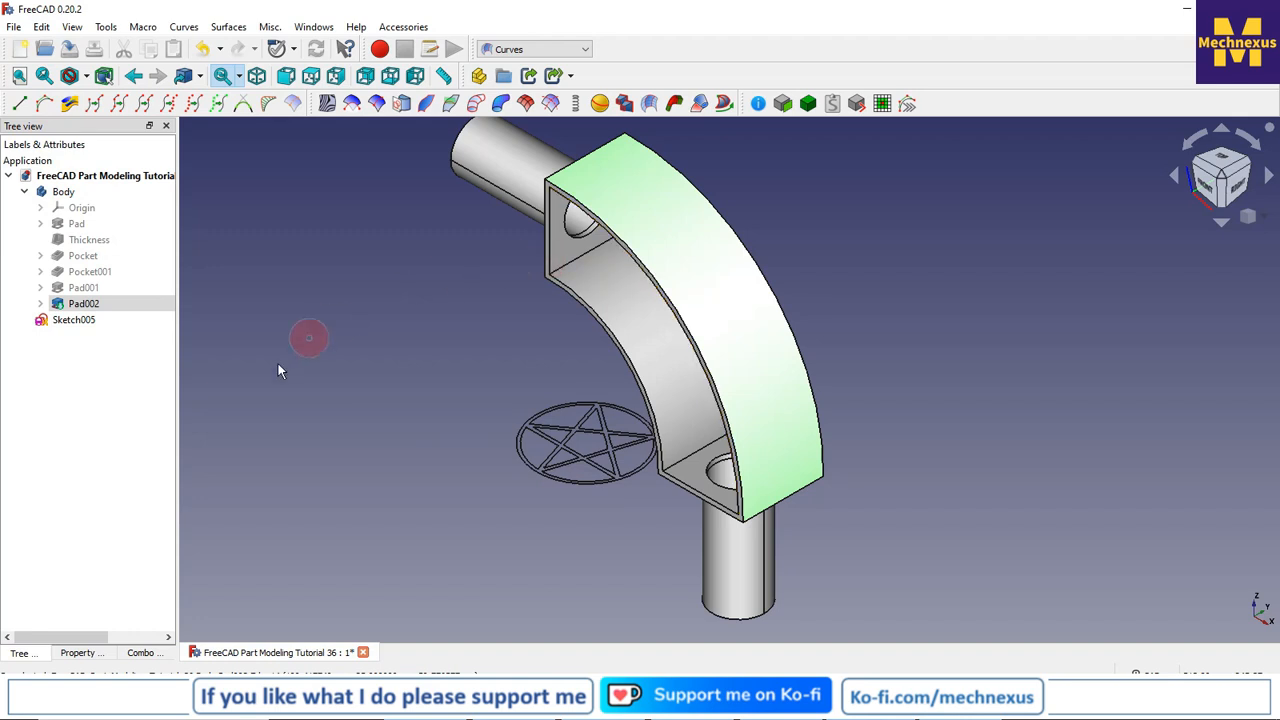
click(538, 249)
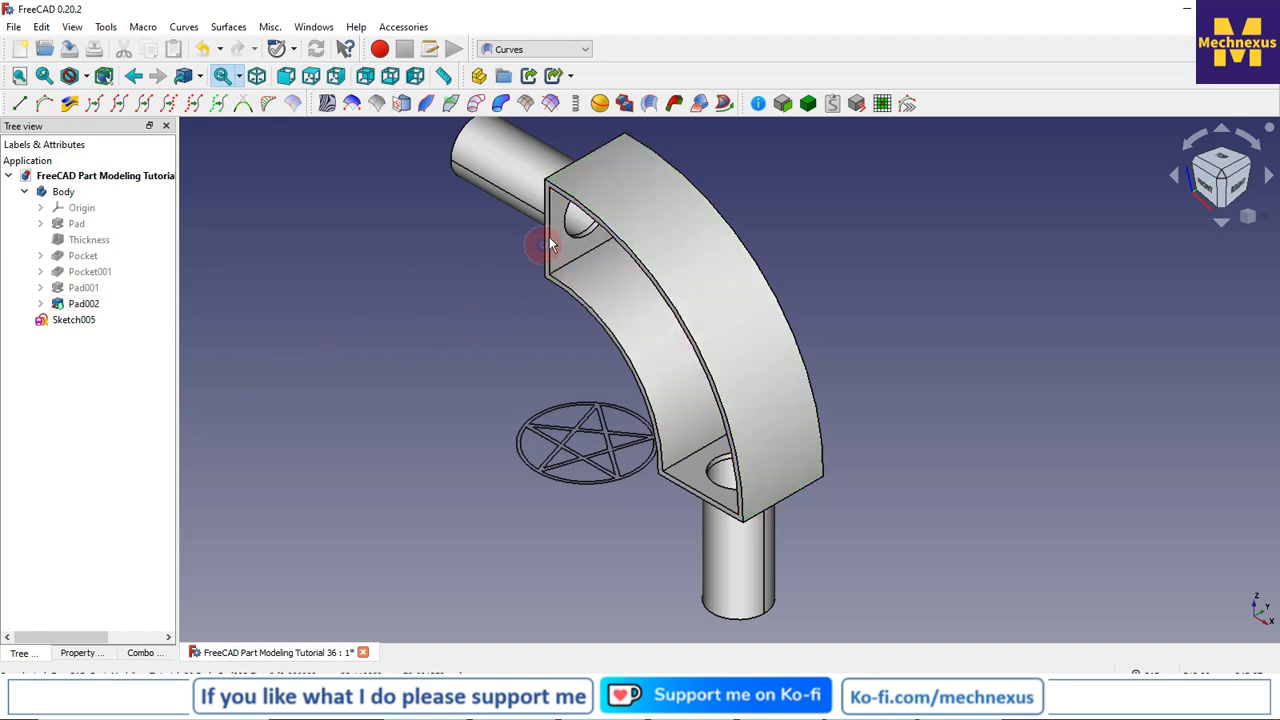
click(602, 181)
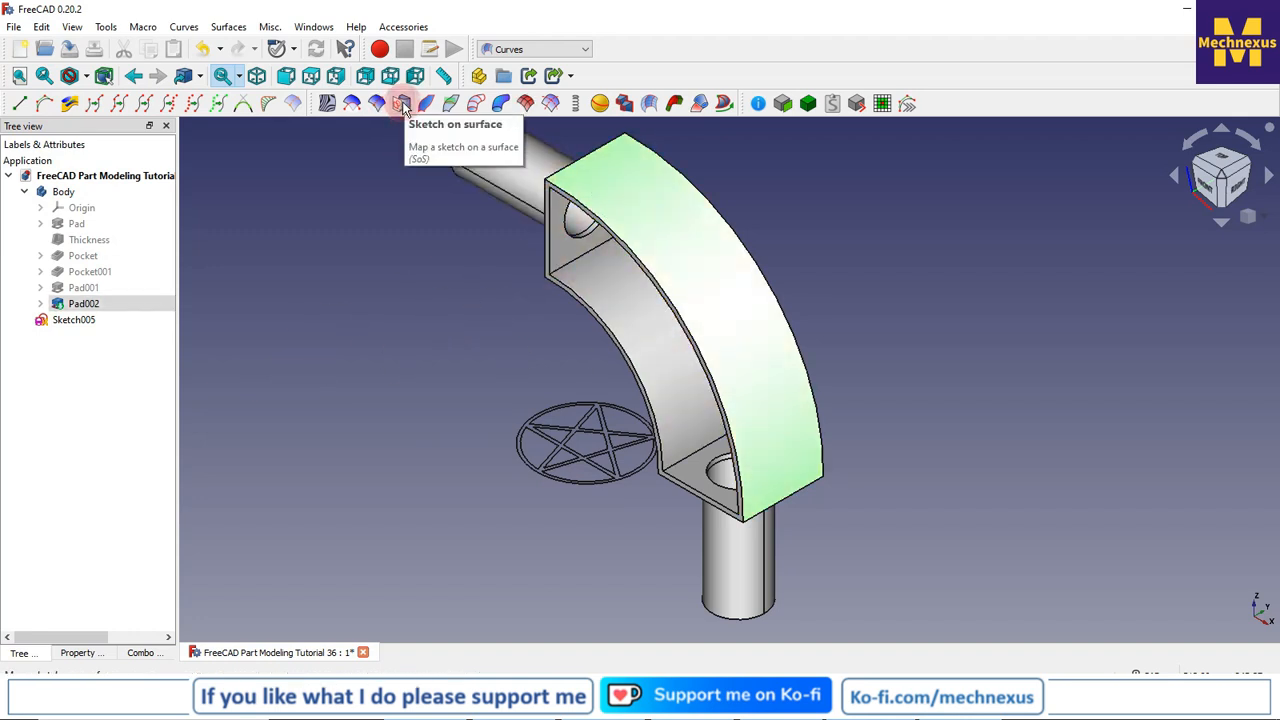
click(403, 105)
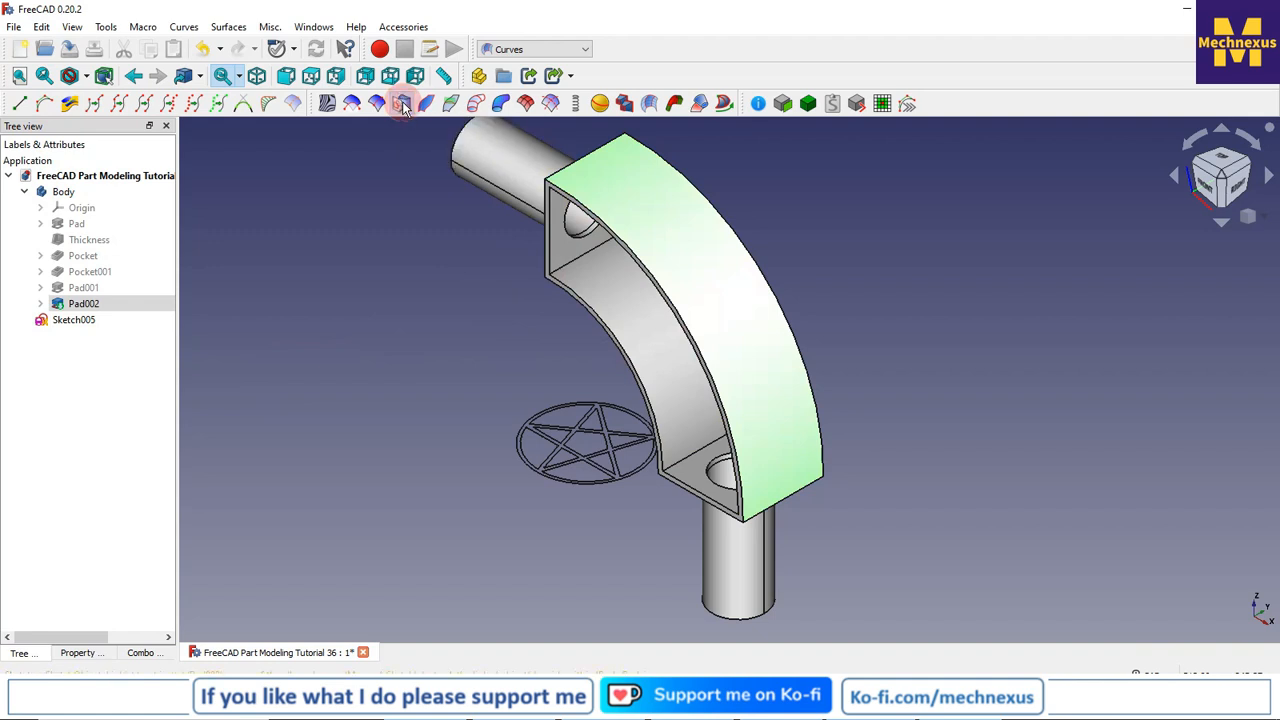
click(300, 346)
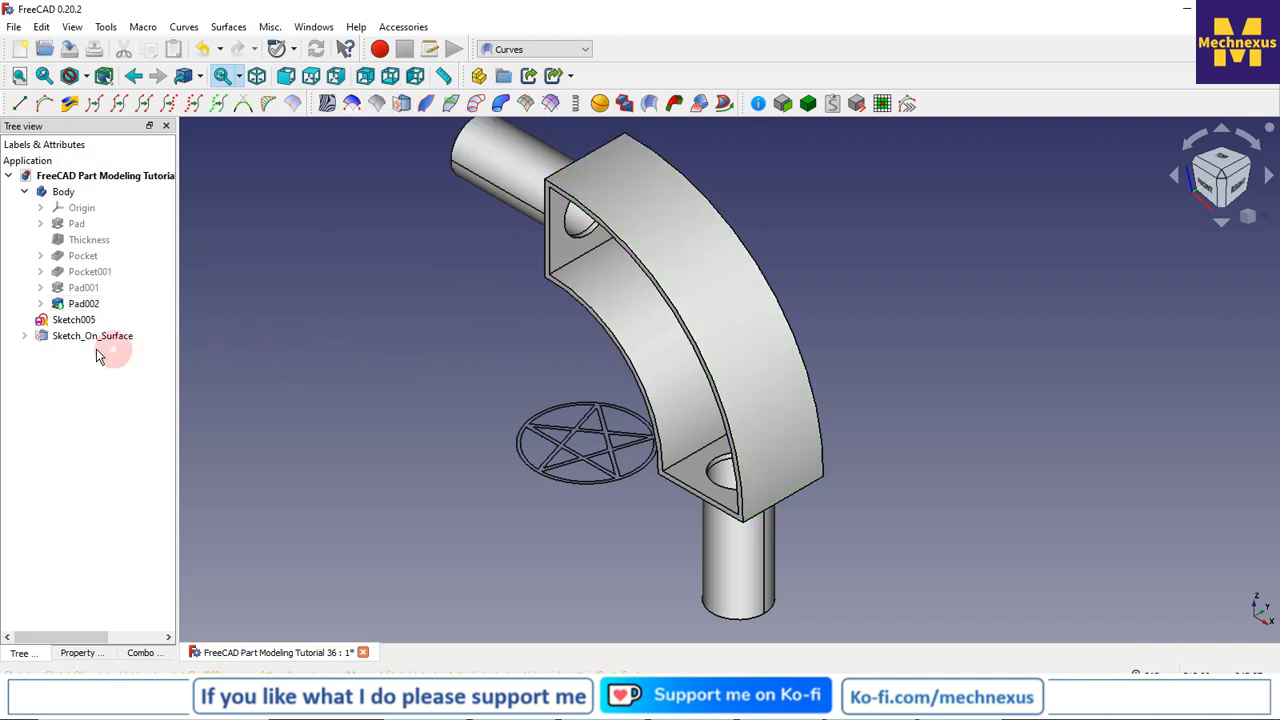
click(24, 336)
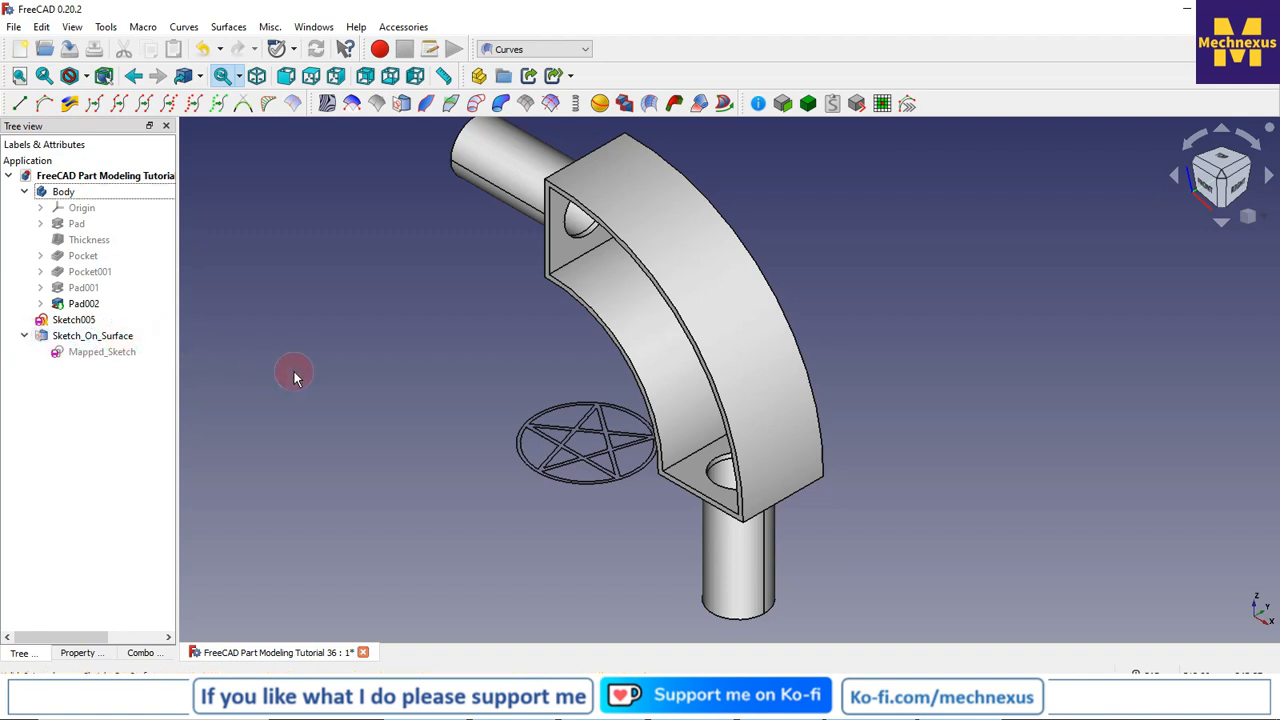
- Open Mapped_Sketch for editing and show the model in wireframe from the top view
double_click(90, 358)
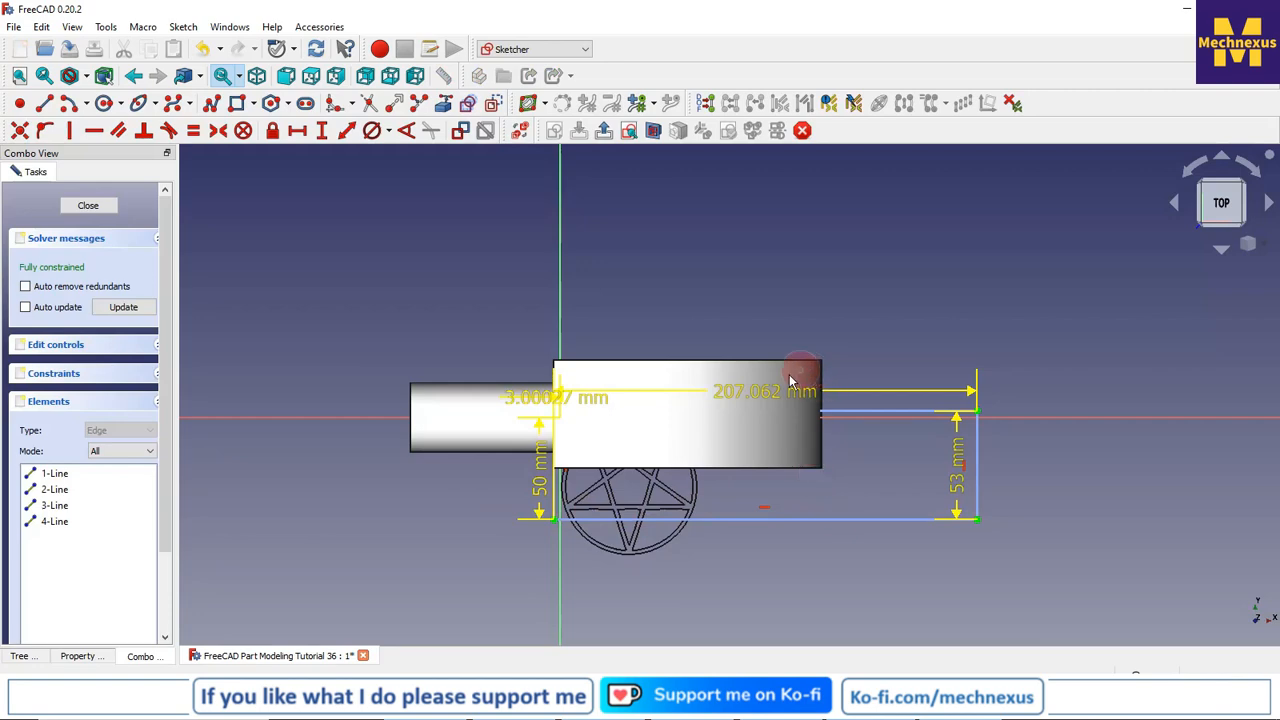
mouse_move(812, 535)
middle_down()
mouse_move(740, 371)
mouse_move(674, 477)
mouse_move(647, 481)
mouse_move(712, 478)
middle_up()
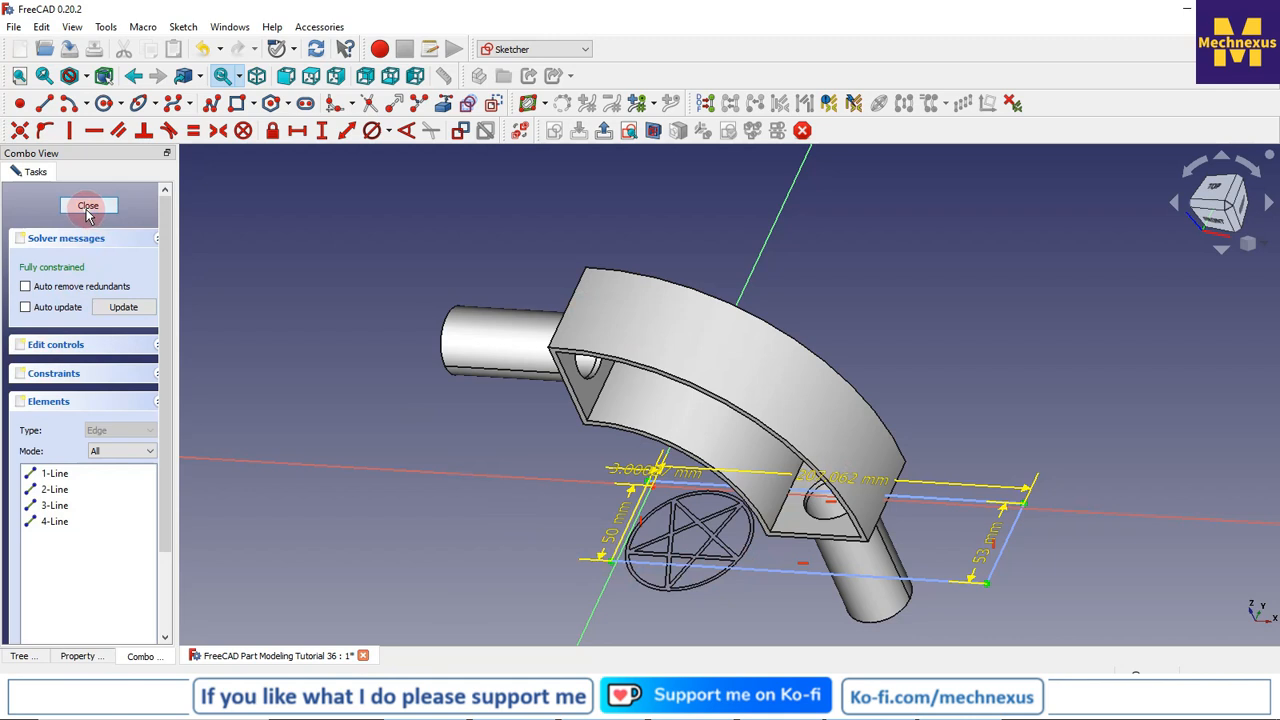
click(1215, 200)
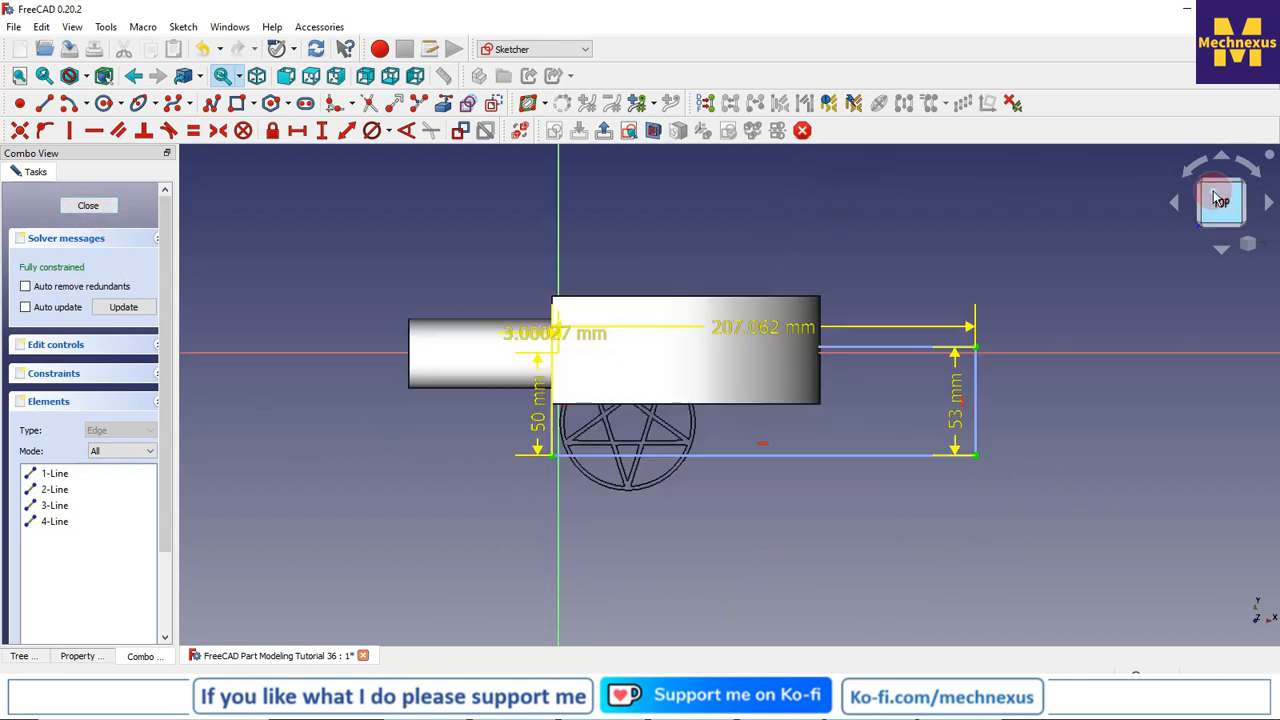
scroll(665, 340, up, 3)
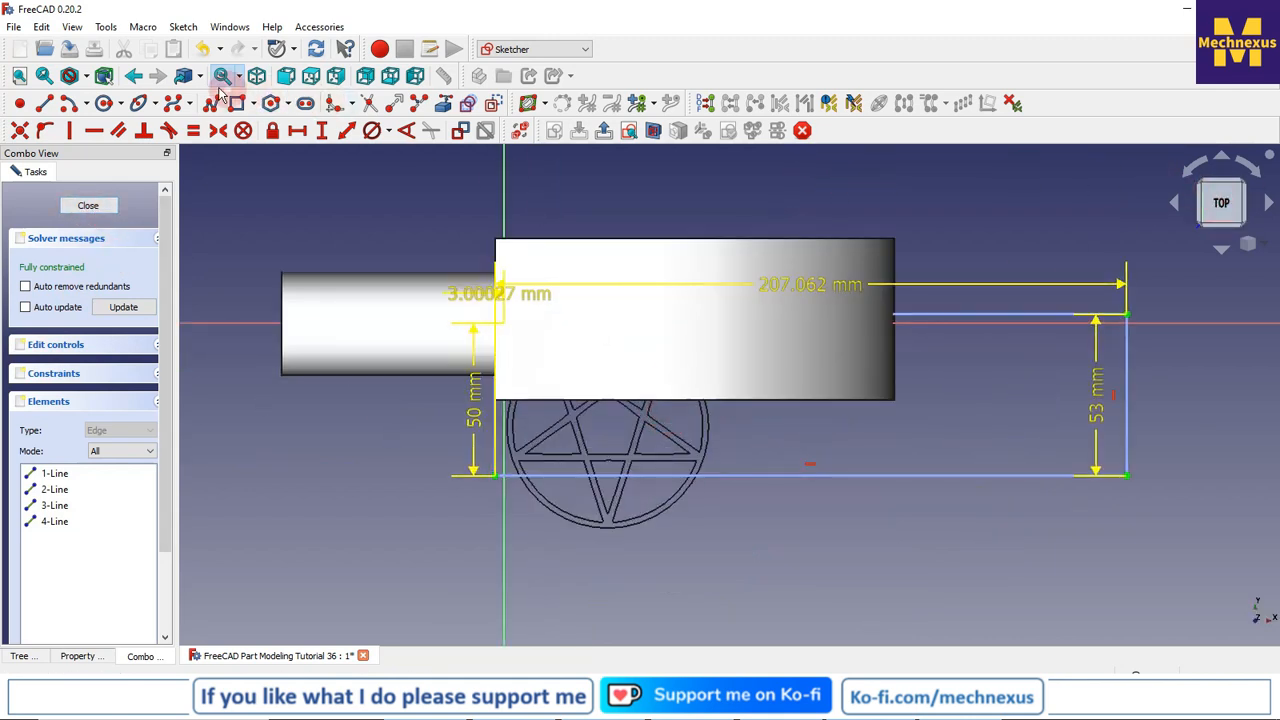
click(86, 76)
click(102, 138)
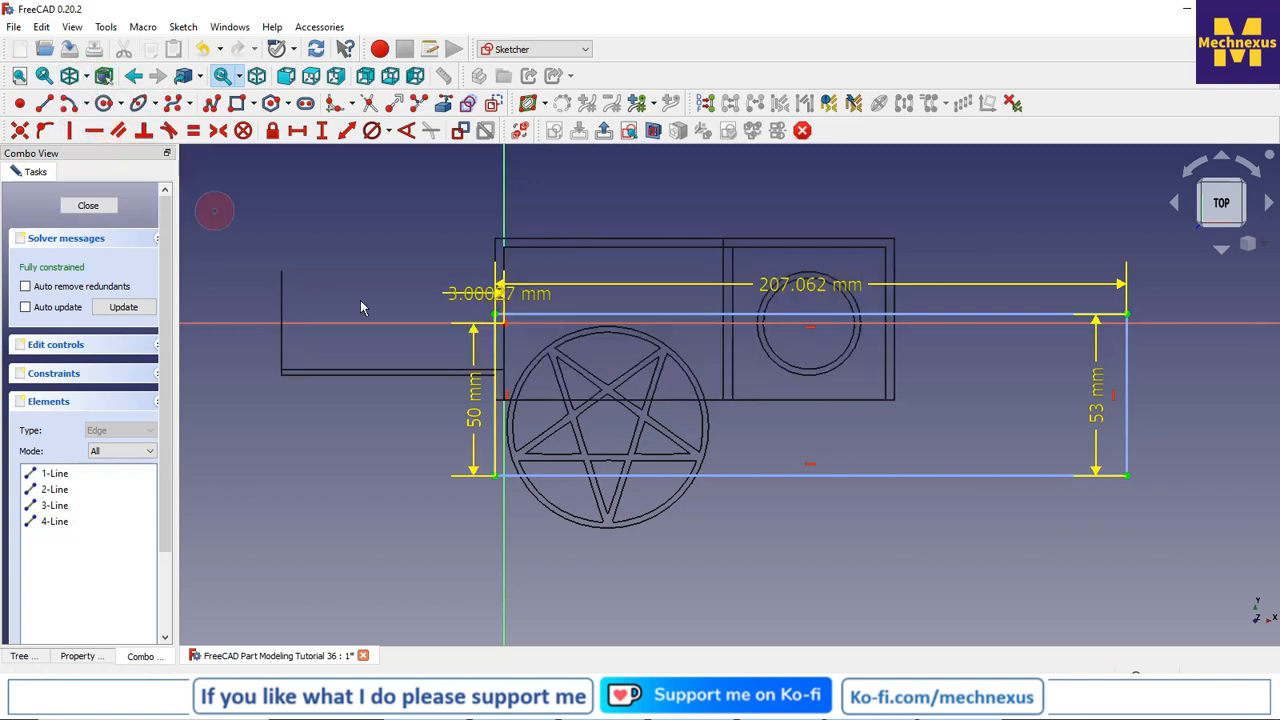
scroll(405, 440, down, 3)
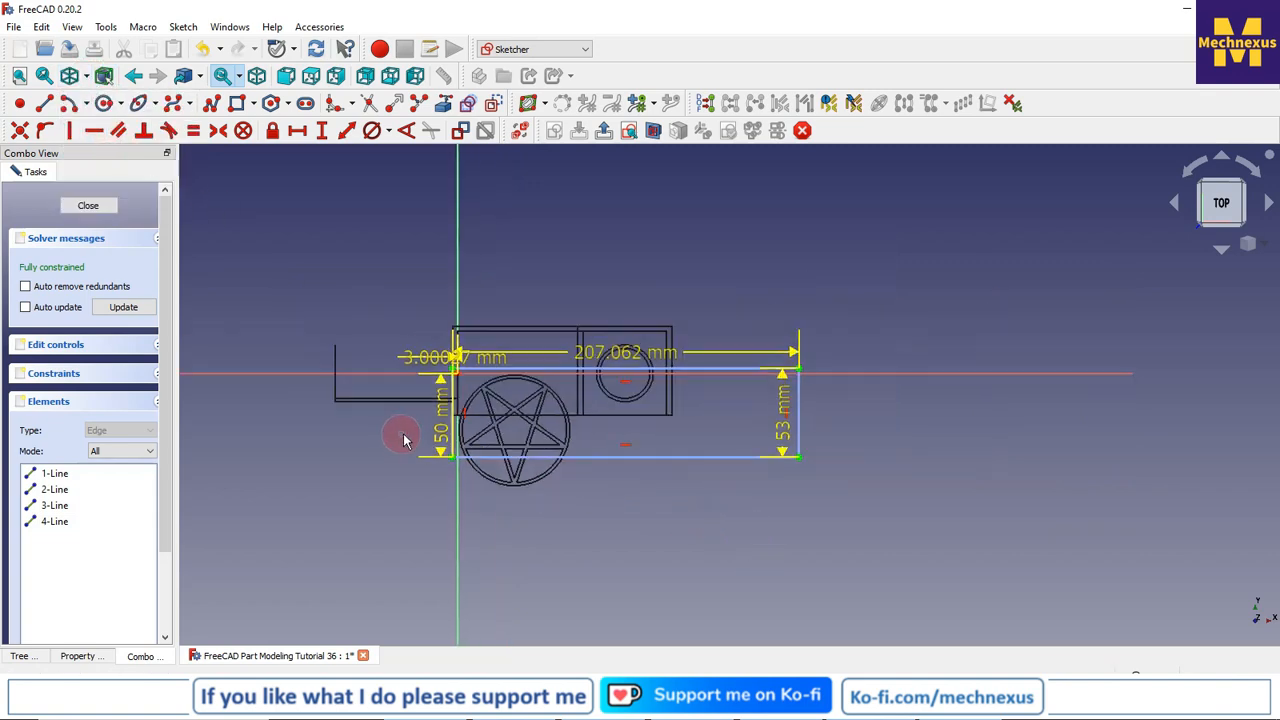
scroll(490, 430, up, 3)
- Carbon copy the star emblem's geometry from Sketch005 into the mapped sketch
click(465, 106)
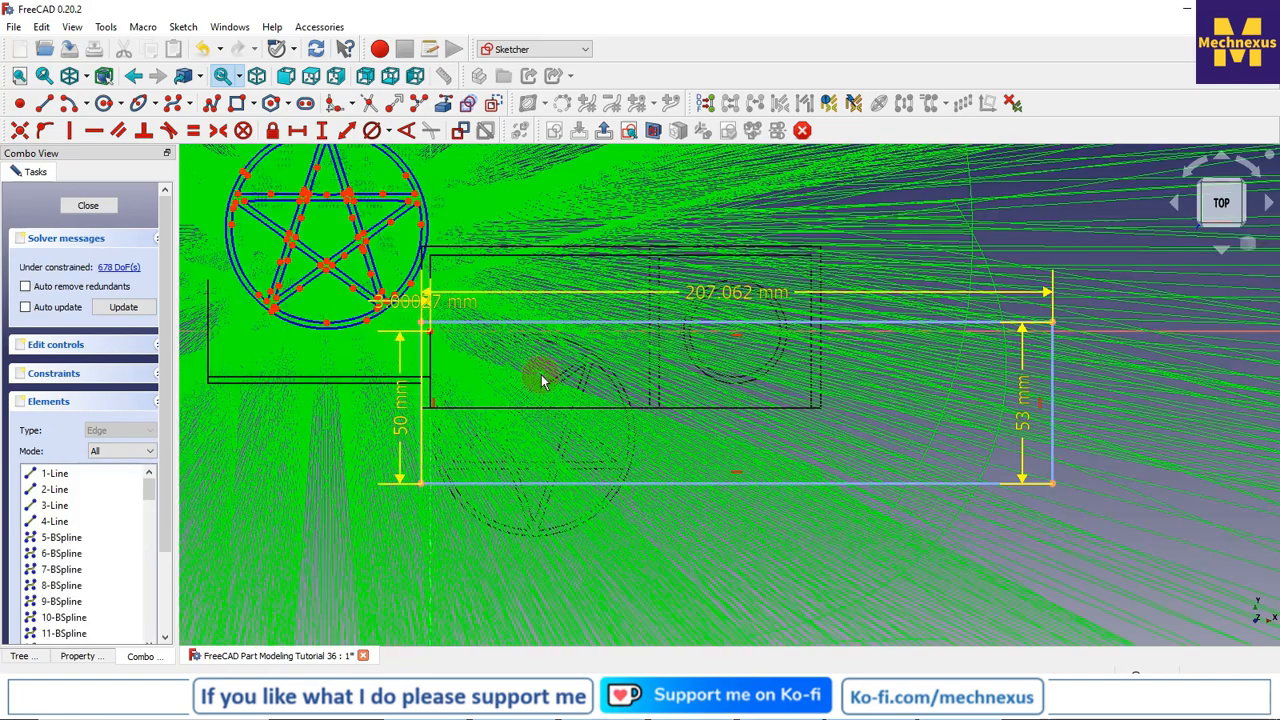
scroll(543, 375, down, 4)
scroll(425, 285, up, 1)
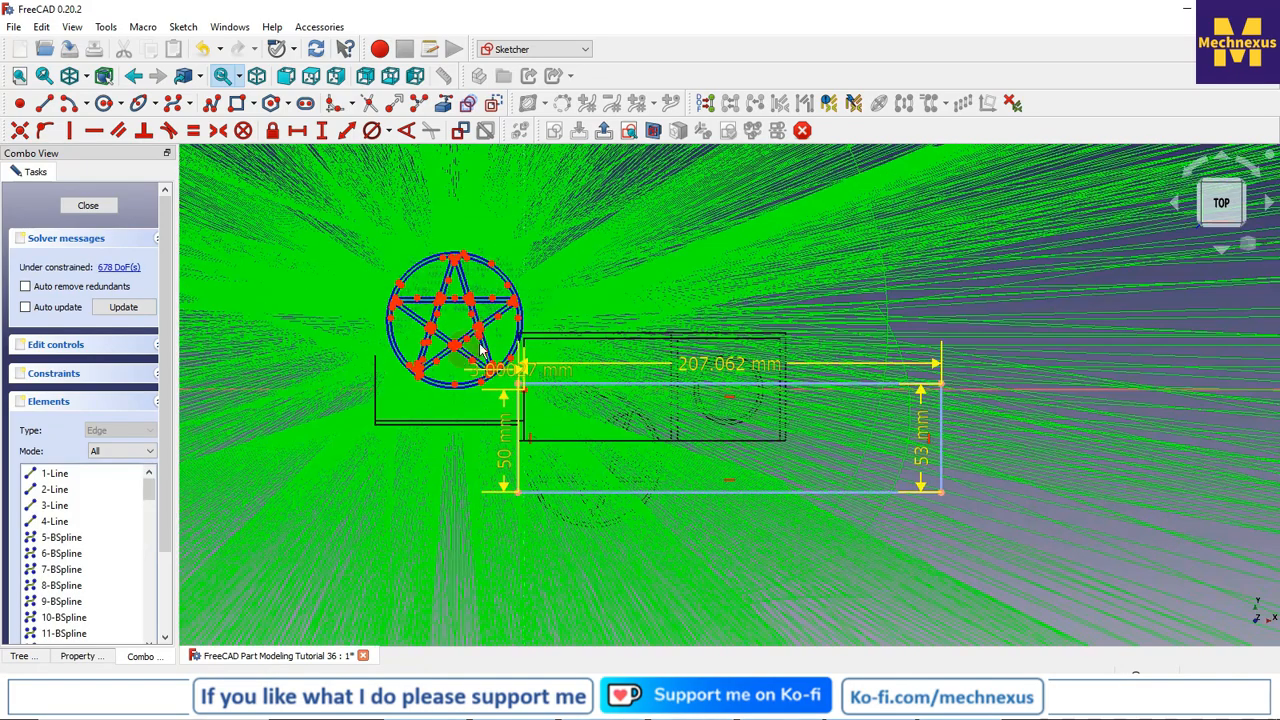
scroll(450, 300, up, 3)
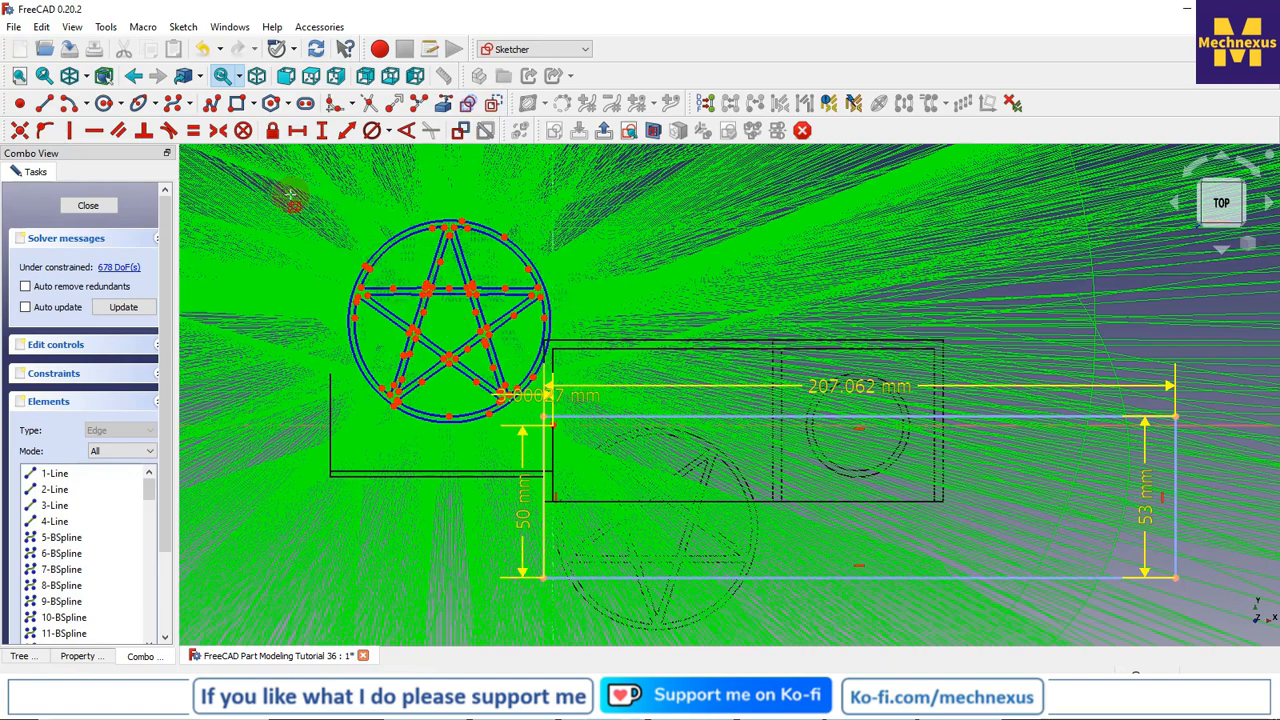
- Select all copied star and circle curves, including the outer arcs, and convert them from construction to normal geometry
drag(312, 188, 588, 442)
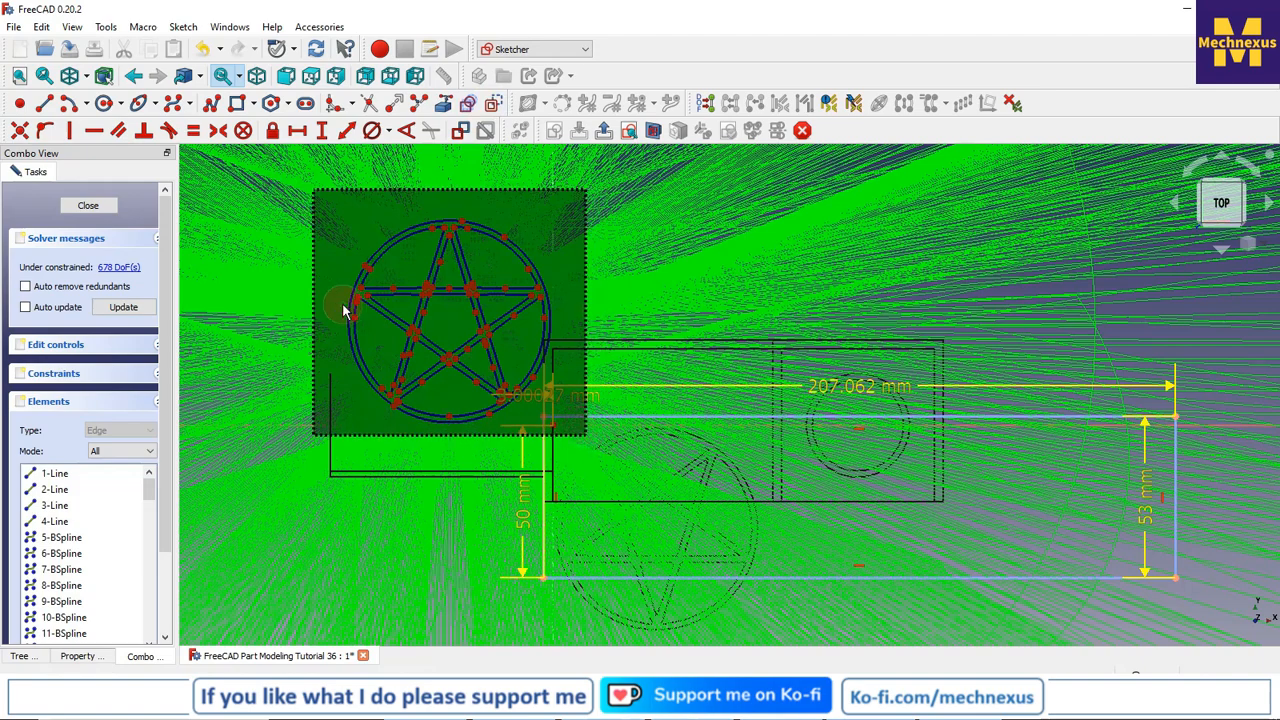
drag(343, 310, 343, 310)
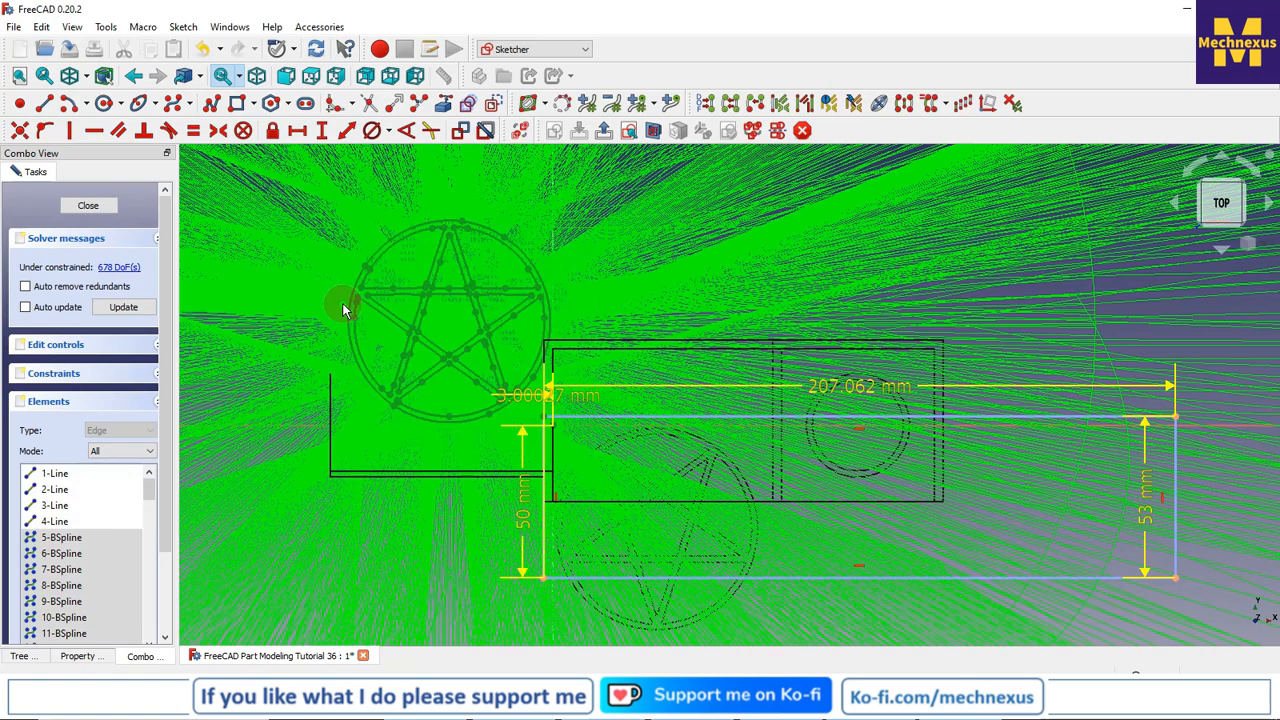
click(614, 270)
drag(310, 186, 563, 412)
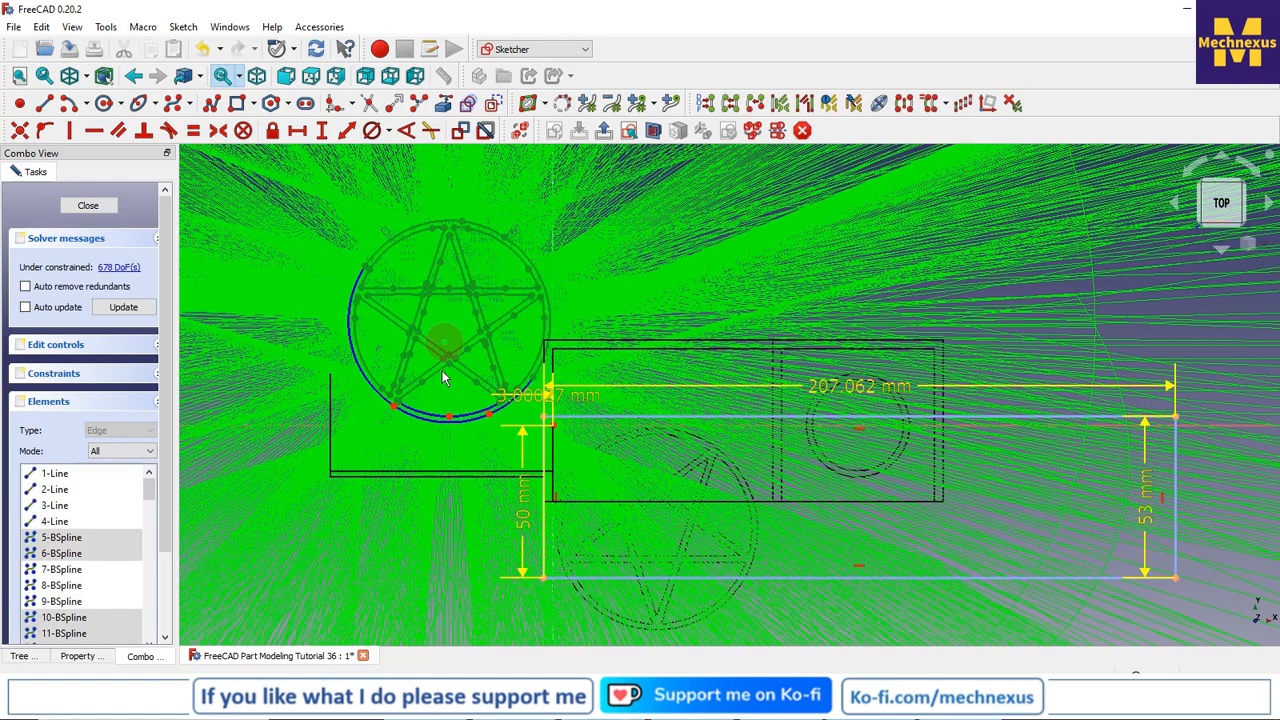
scroll(452, 418, down, 3)
scroll(450, 418, up, 5)
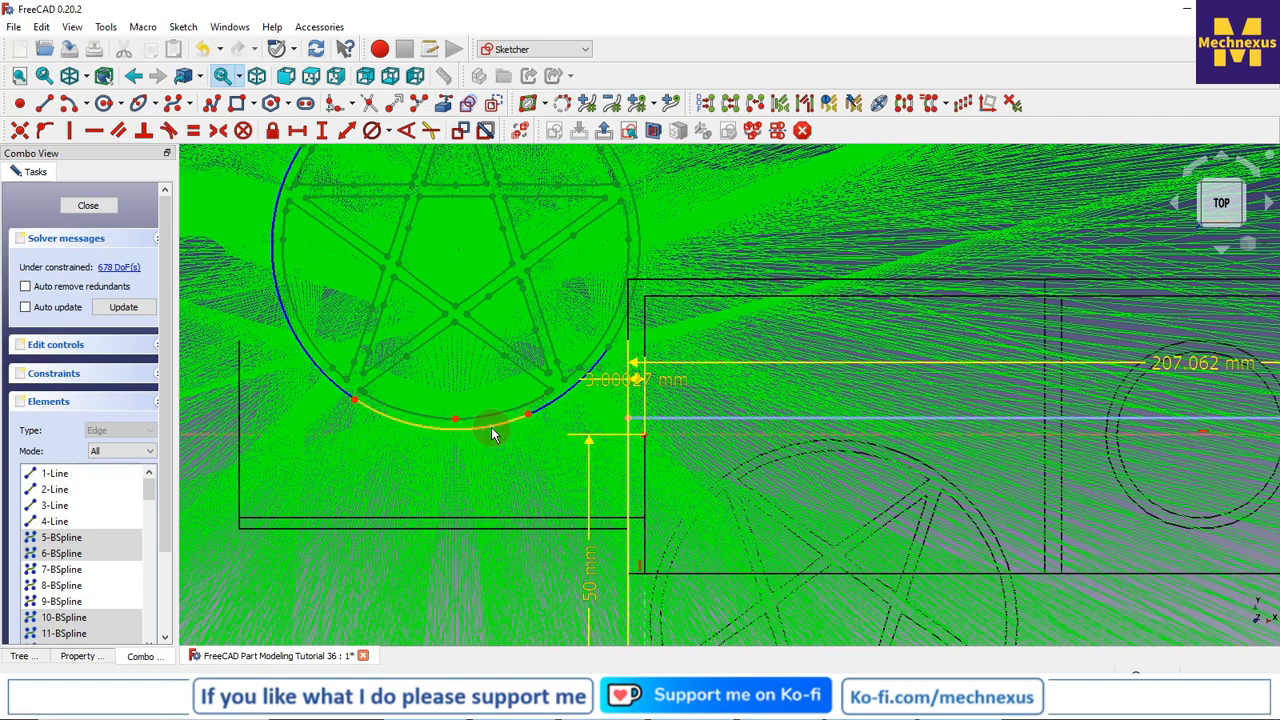
click(502, 426)
click(547, 413)
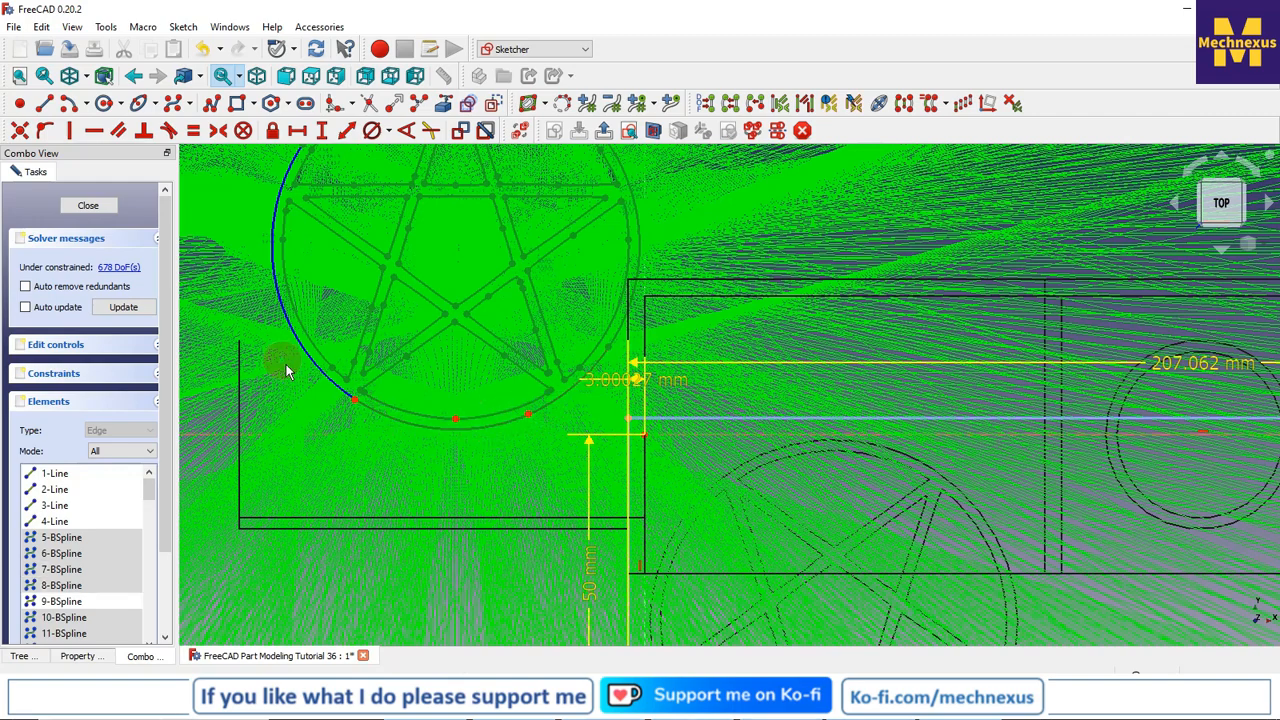
click(309, 356)
scroll(298, 402, down, 4)
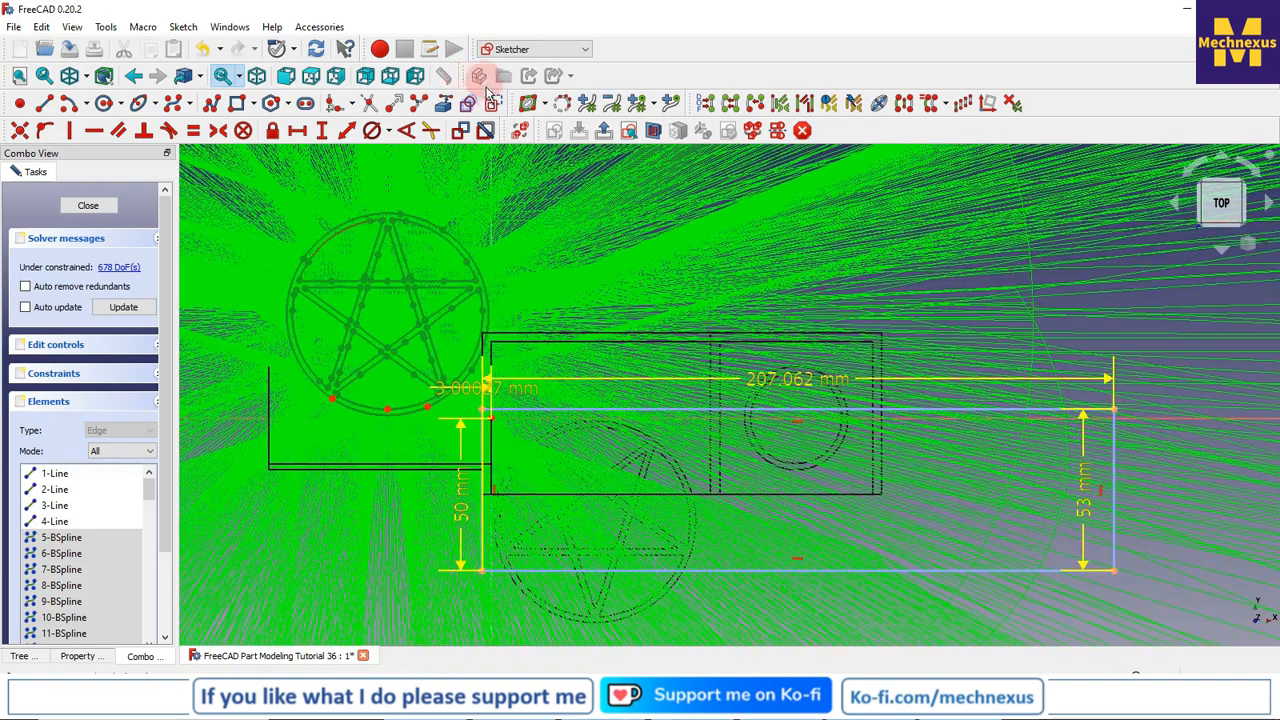
click(492, 105)
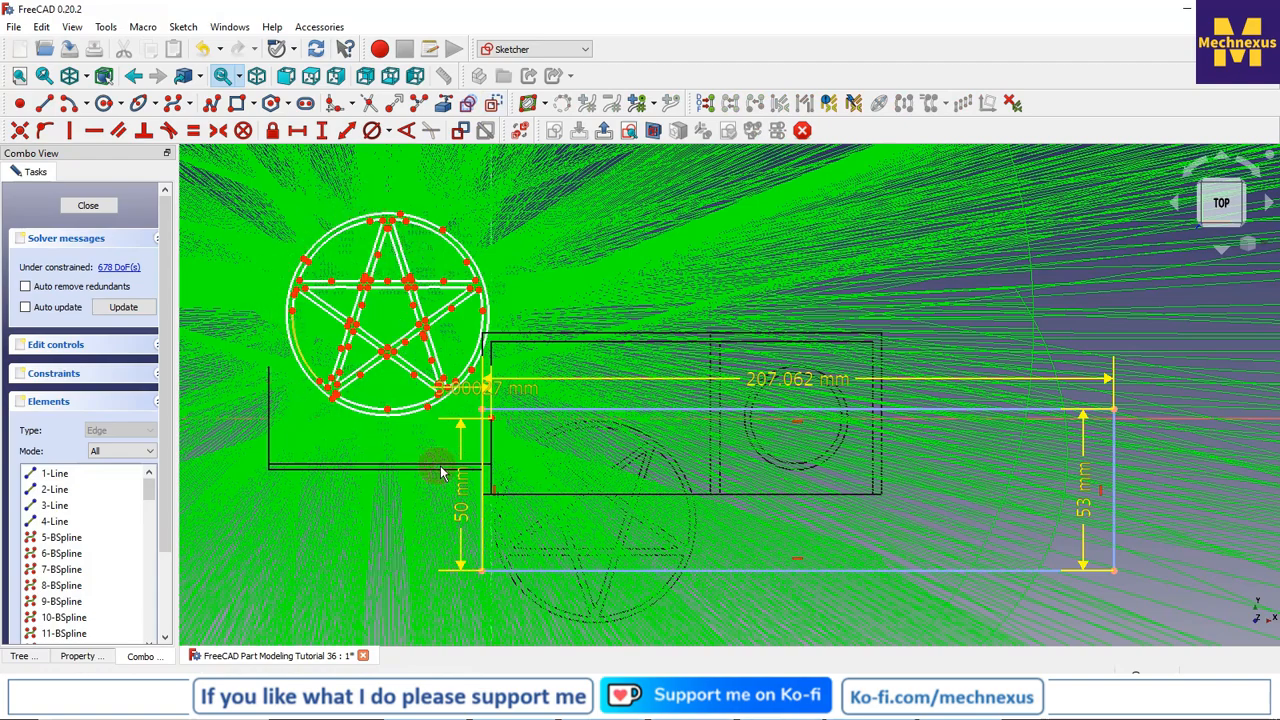
- Close the mapped sketch and set the model's display style to Flat lines
scroll(440, 464, down, 5)
click(88, 206)
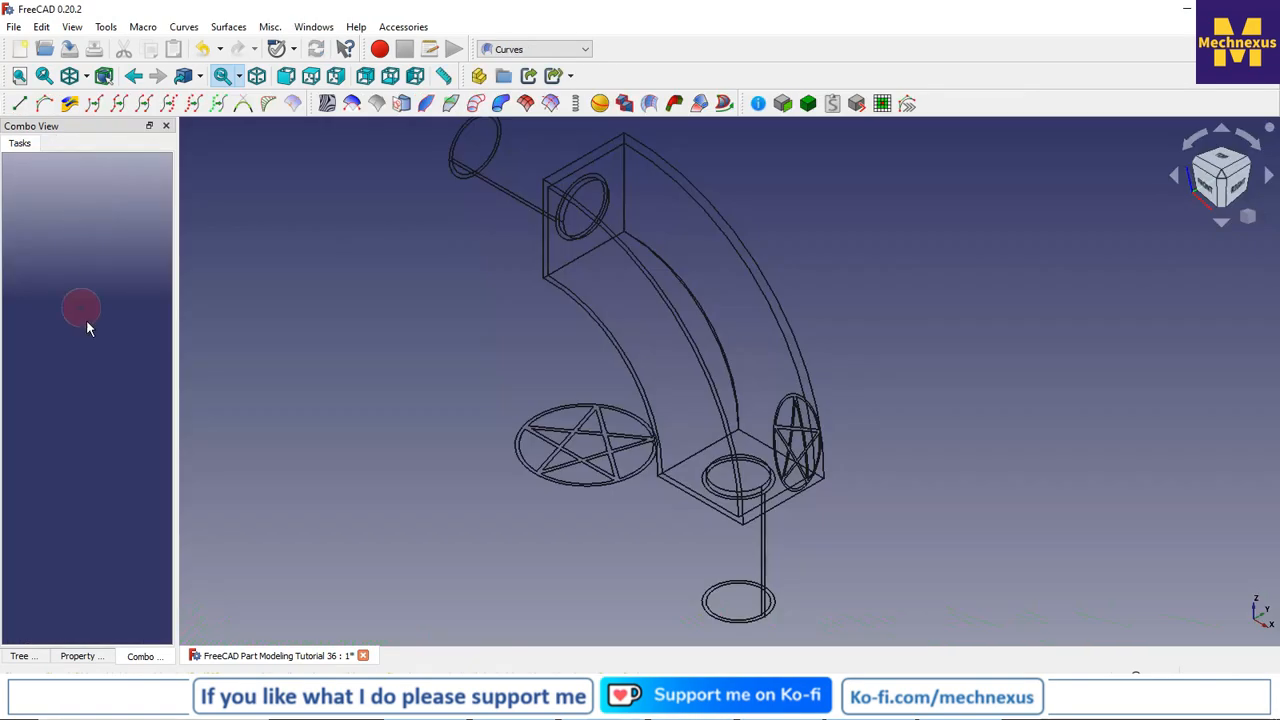
click(87, 76)
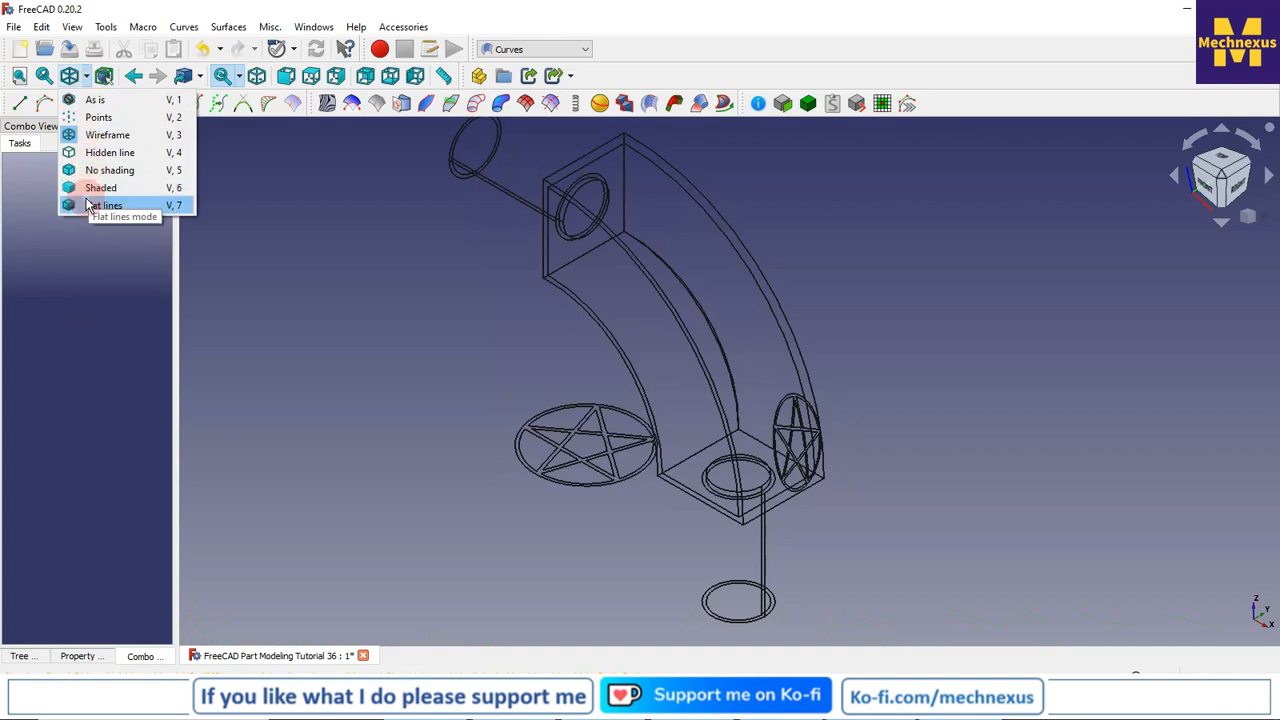
click(100, 202)
scroll(762, 437, up, 3)
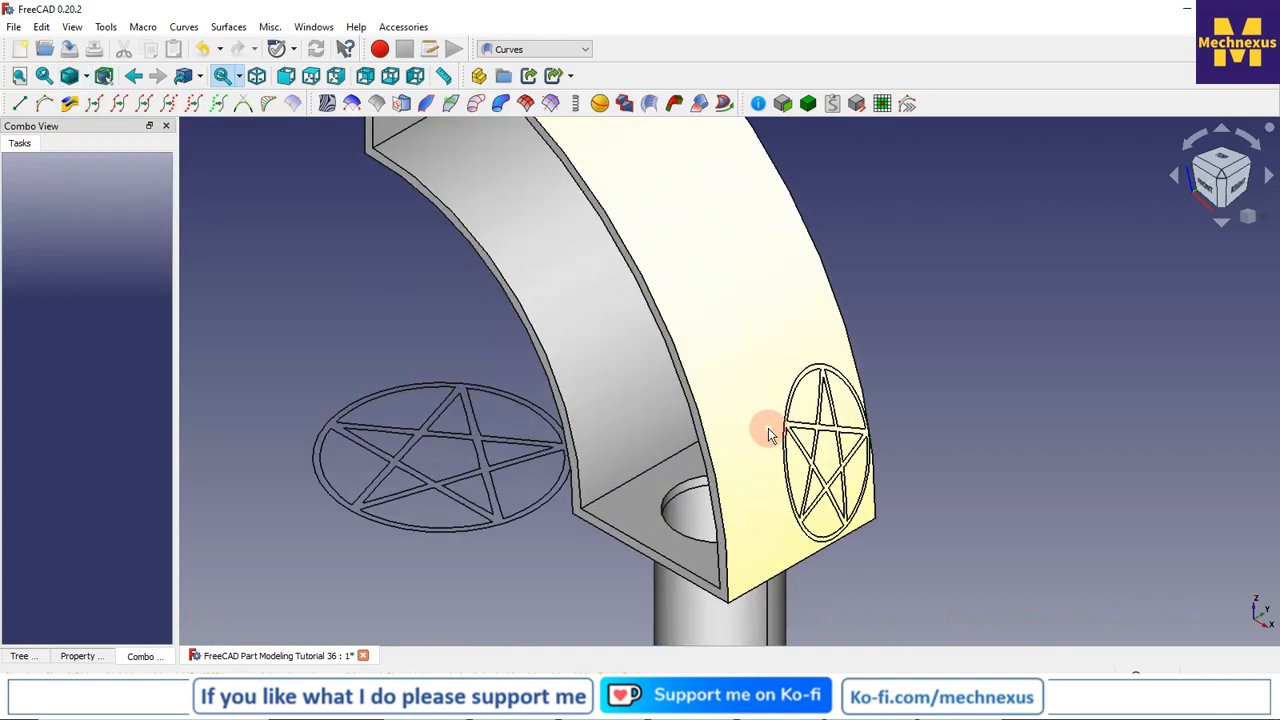
mouse_move(891, 483)
middle_down()
mouse_move(800, 480)
mouse_move(677, 423)
mouse_move(876, 468)
middle_up()
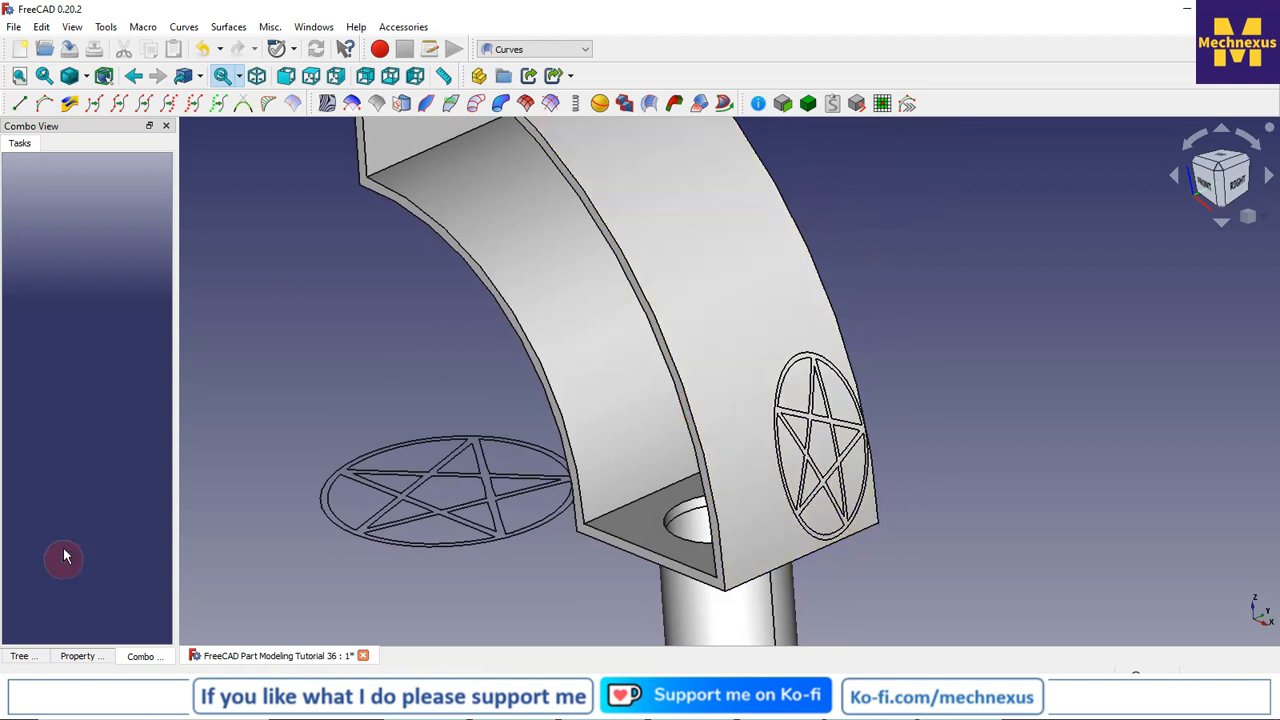
- Set the Thickness property of Sketch_On_Surface to 1.5 to extrude the emblem from the curved face
click(21, 655)
click(86, 337)
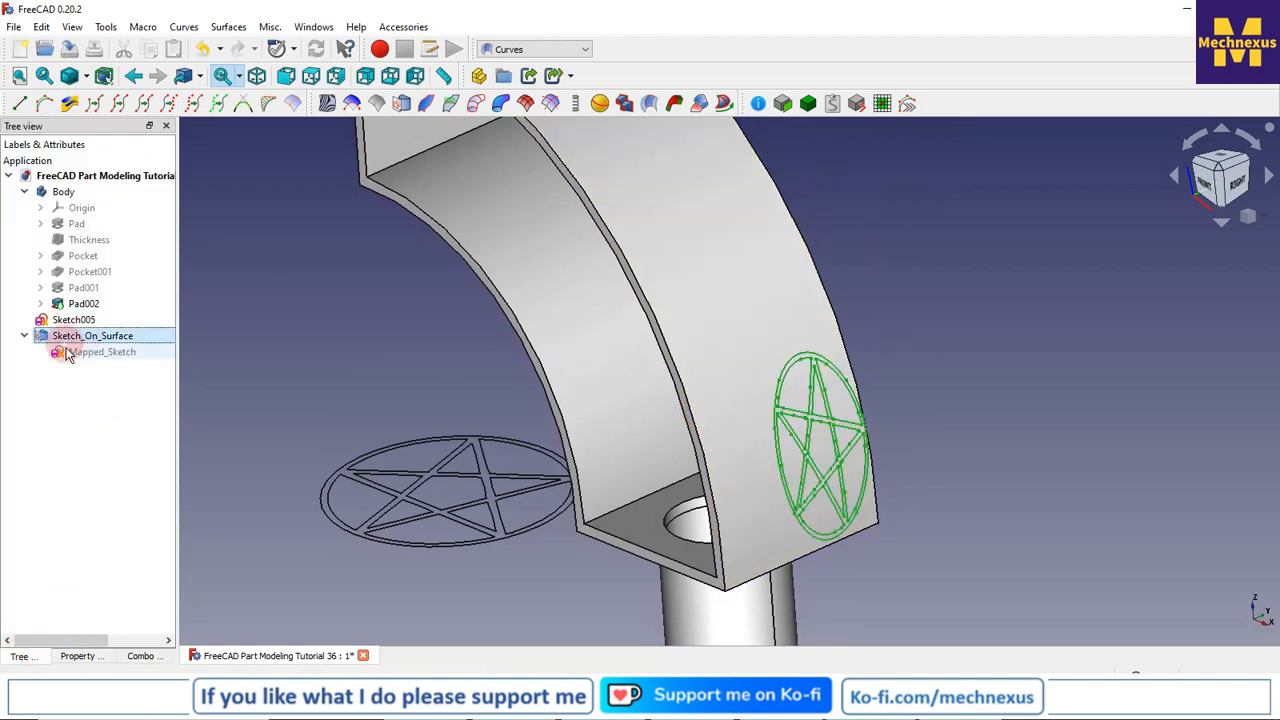
click(80, 656)
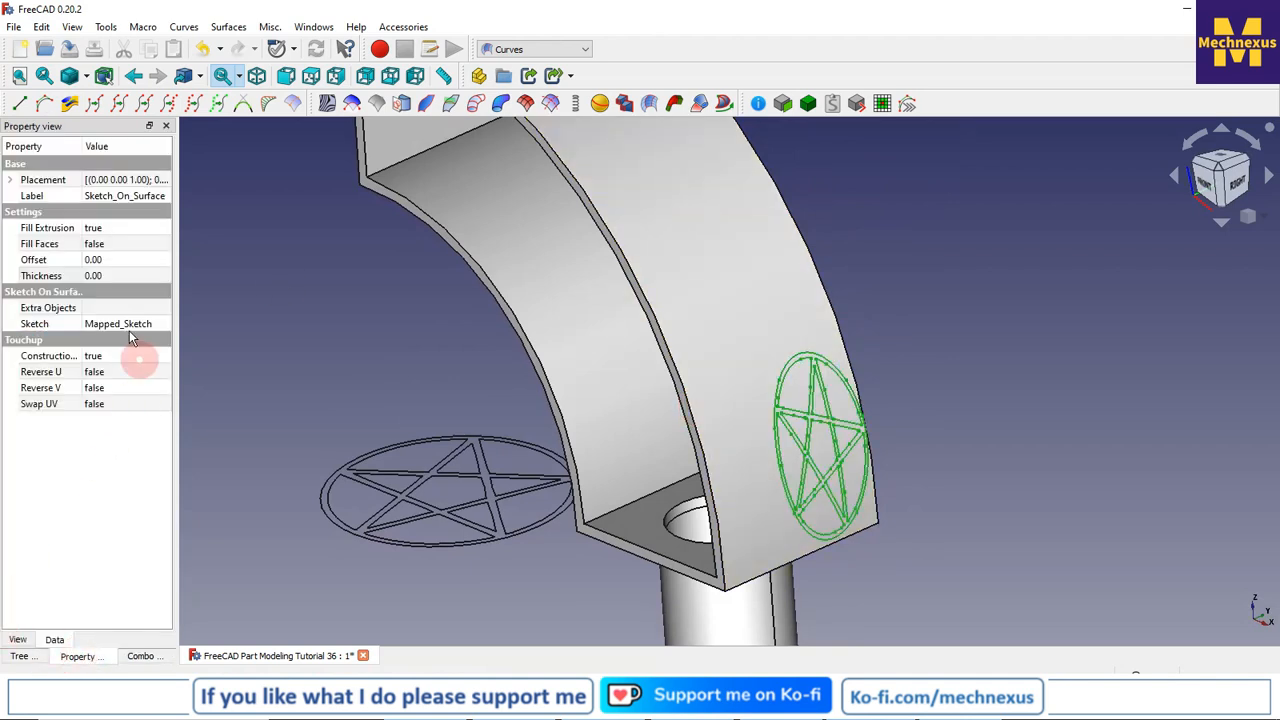
click(111, 275)
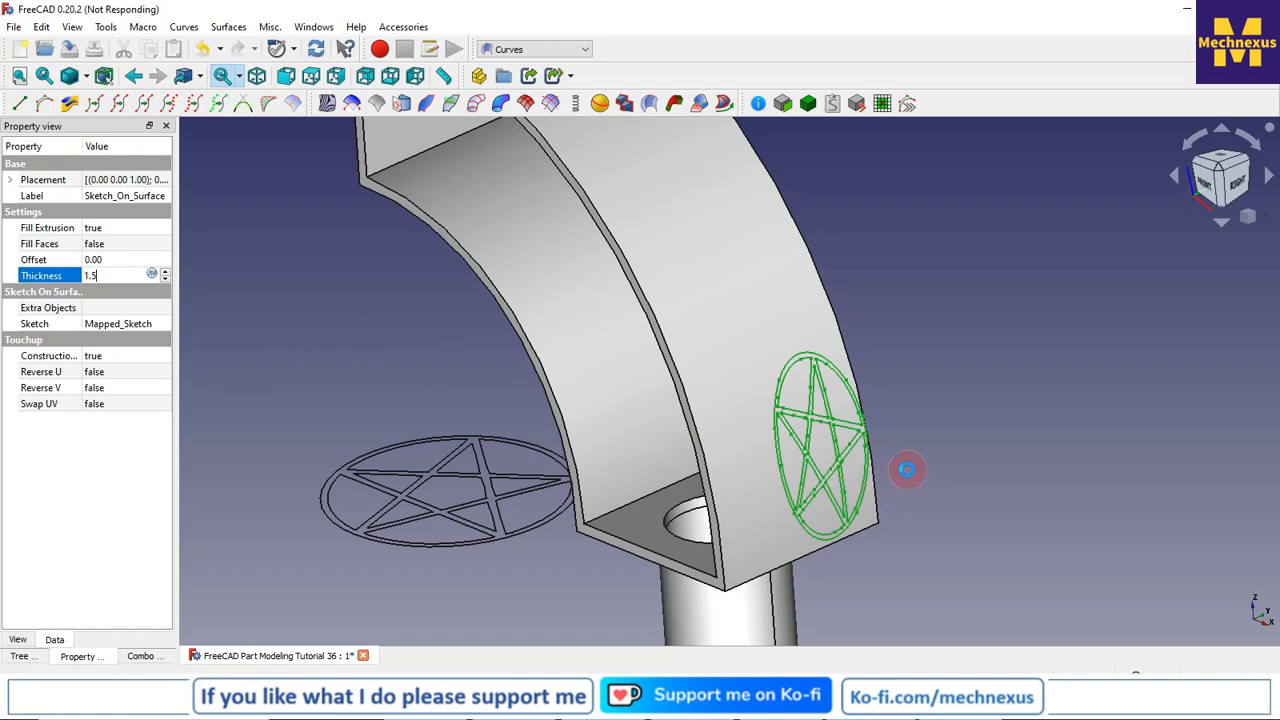
scroll(850, 450, up, 5)
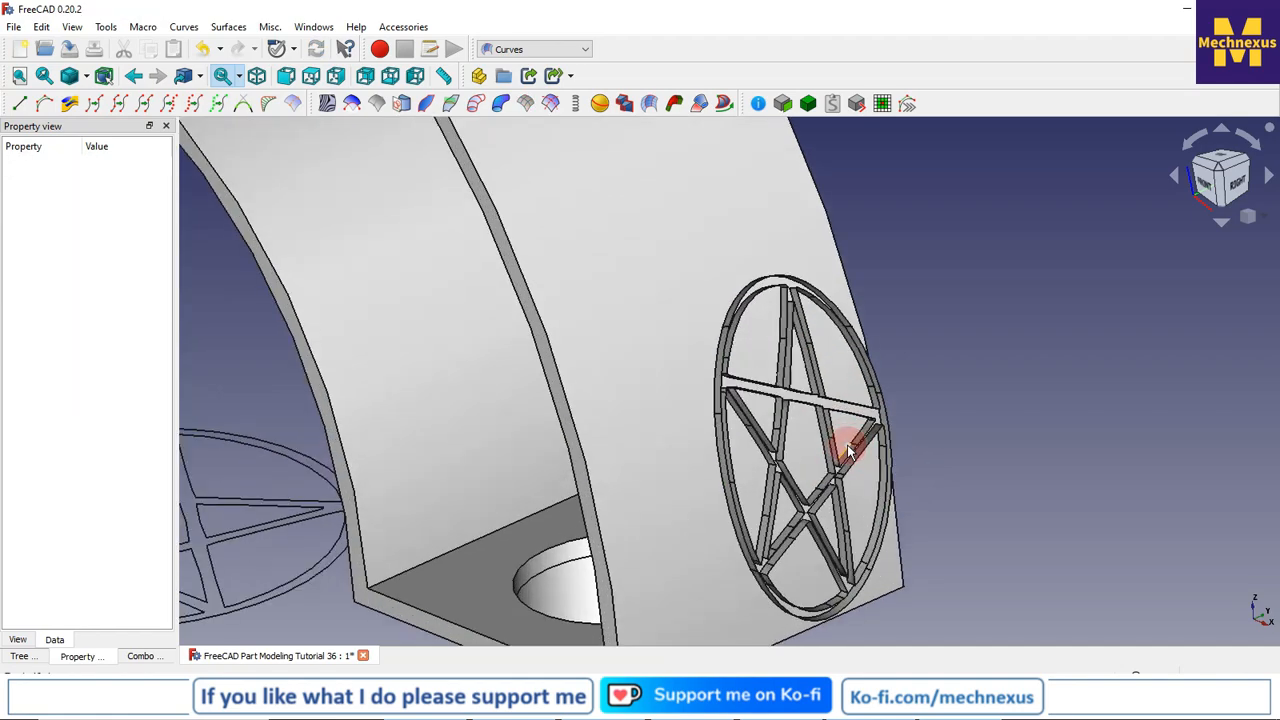
- Examine the extruded emblem on the curved face and its placement relative to the rectangle in Mapped_Sketch
middle_drag(850, 455, 855, 356)
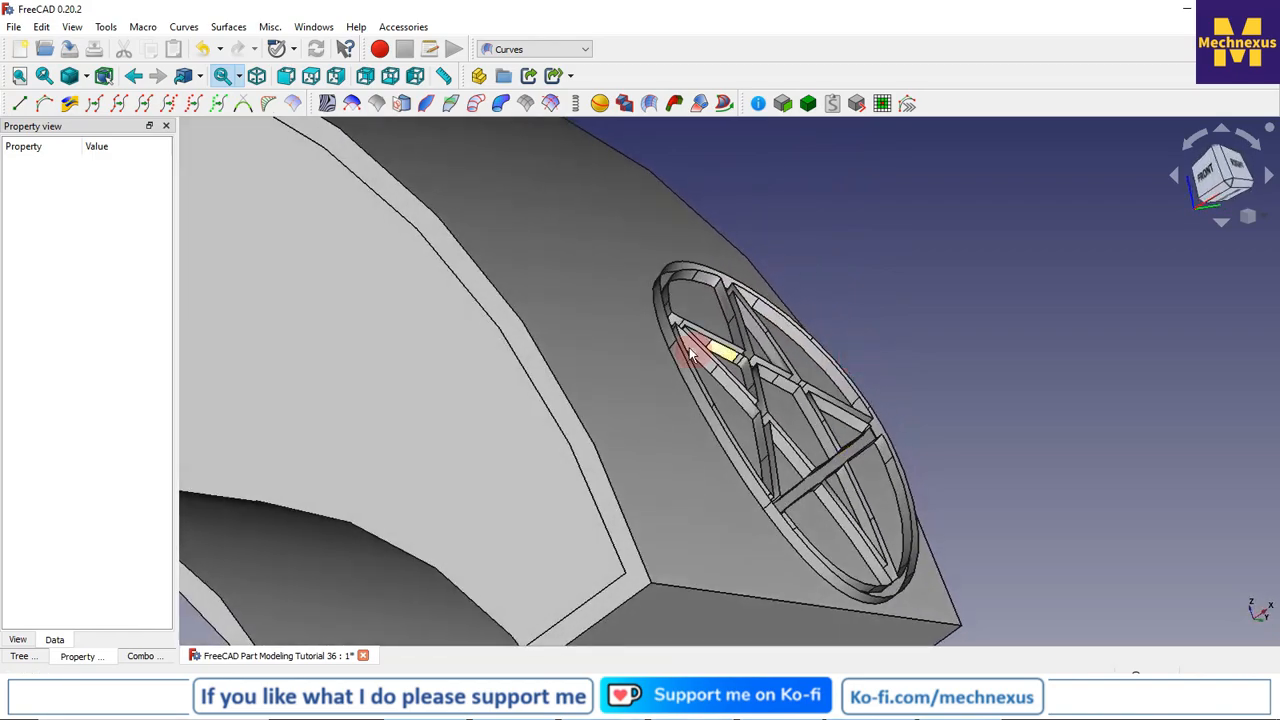
middle_drag(710, 327, 674, 429)
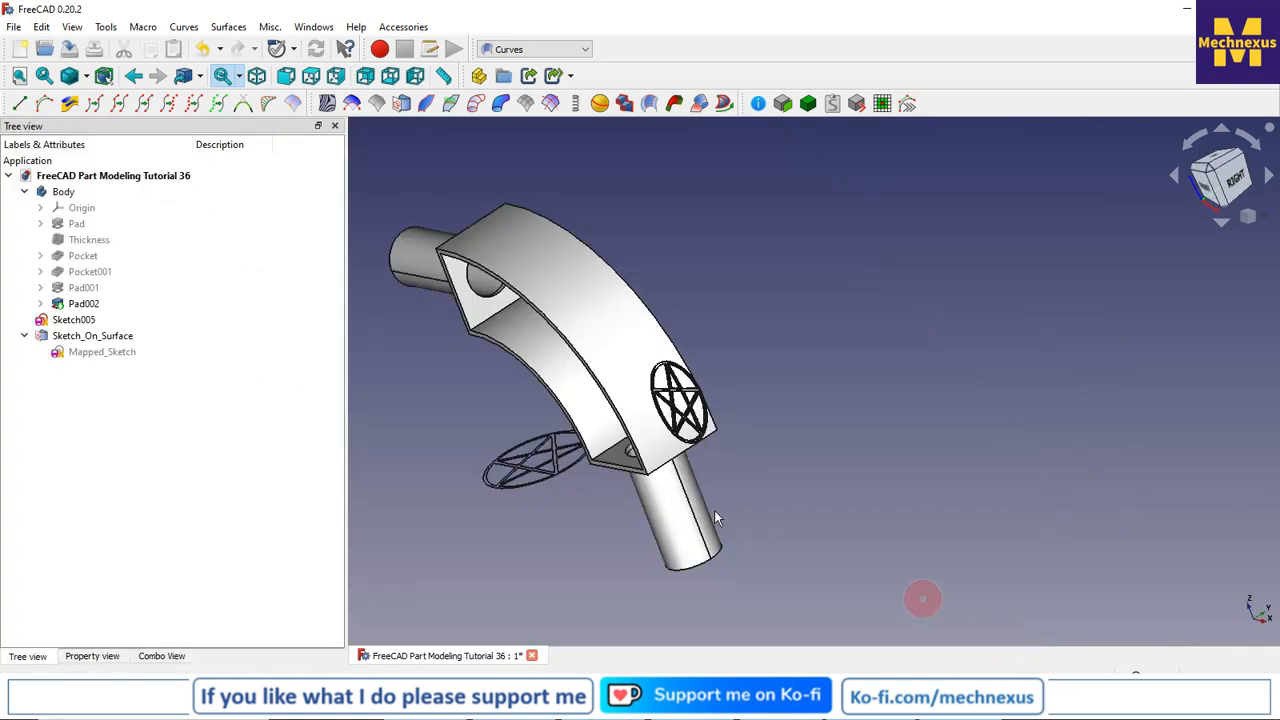
scroll(565, 407, up, 1)
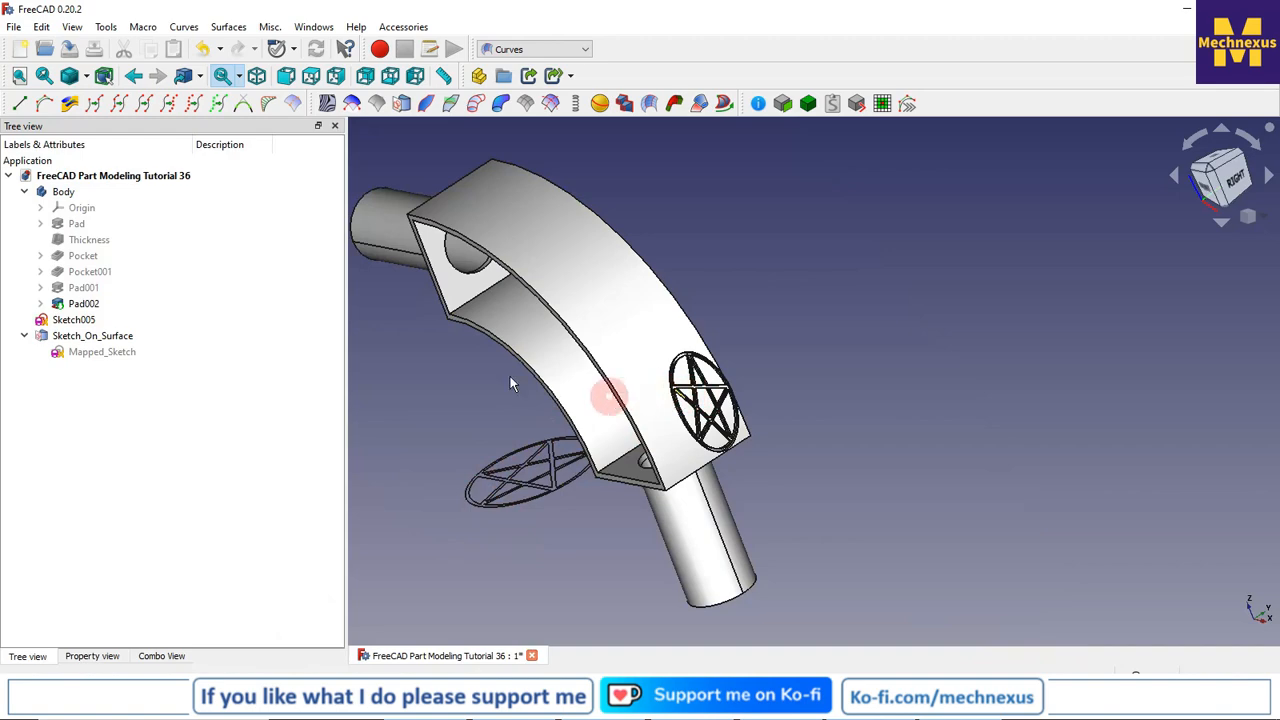
mouse_move(529, 471)
middle_down()
mouse_move(675, 476)
mouse_move(634, 517)
mouse_move(620, 505)
middle_up()
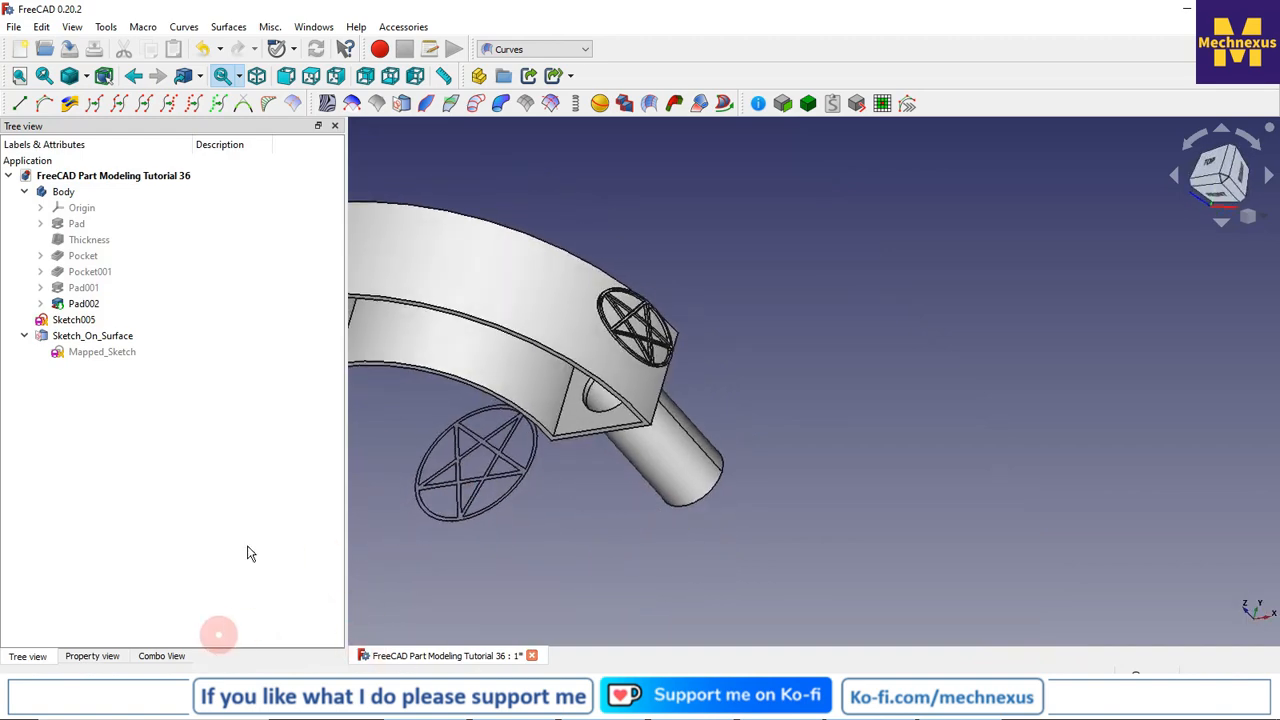
double_click(105, 354)
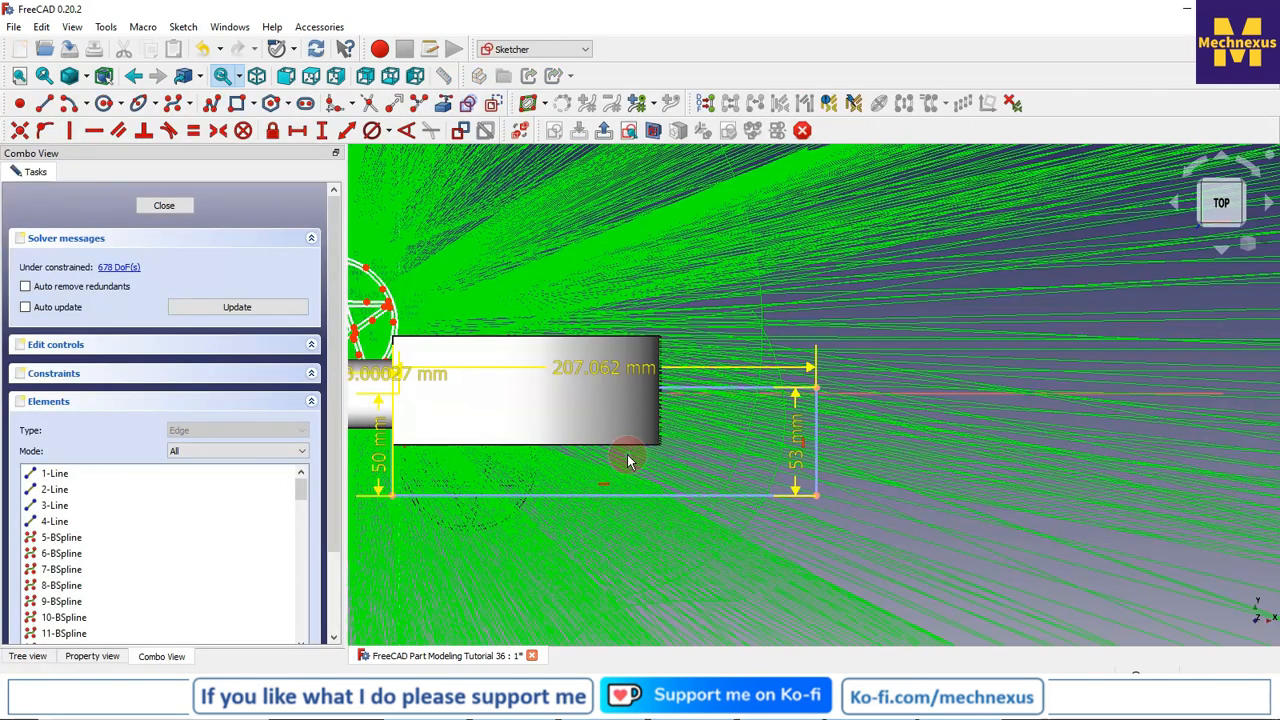
scroll(628, 461, down, 4)
scroll(538, 439, up, 3)
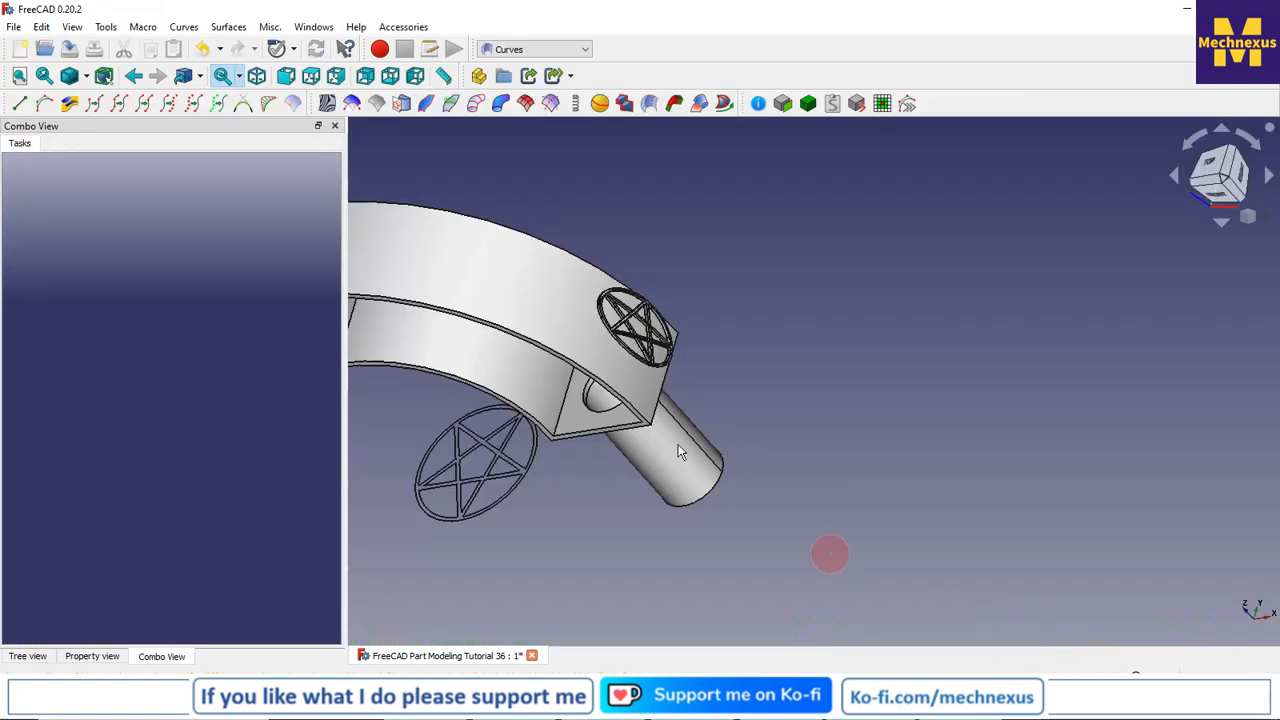
middle_drag(623, 391, 366, 471)
click(30, 655)
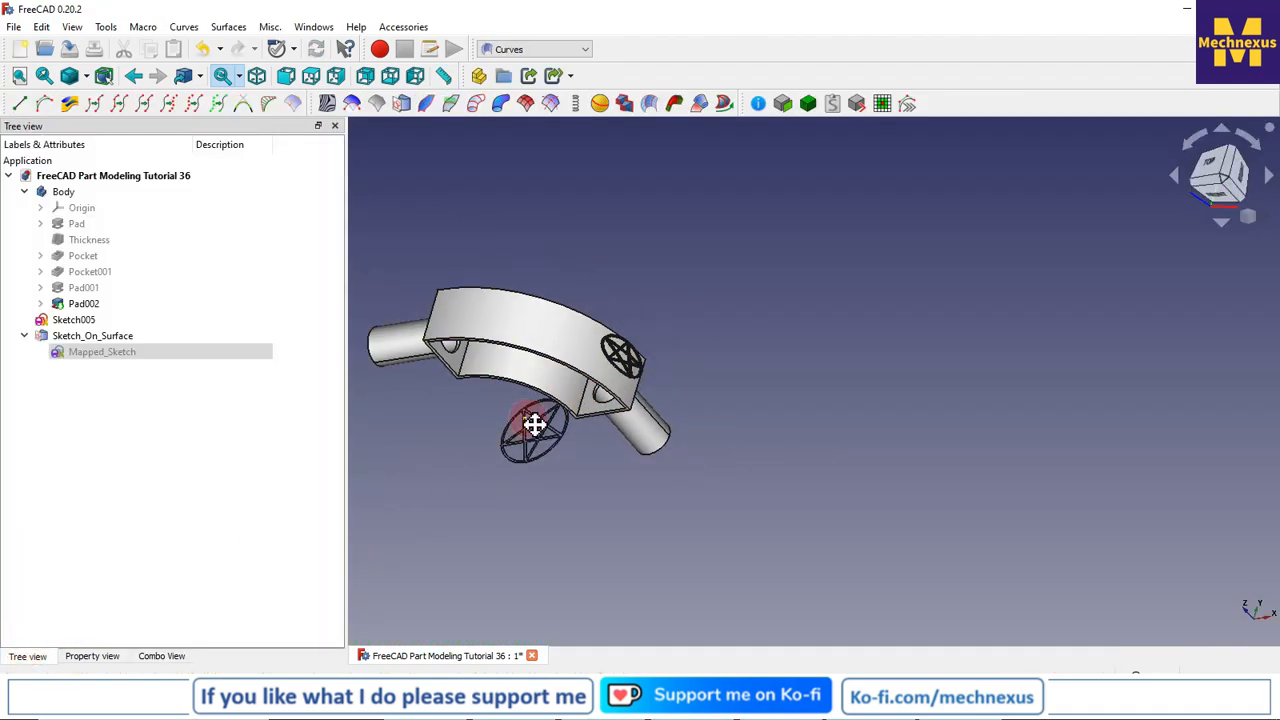